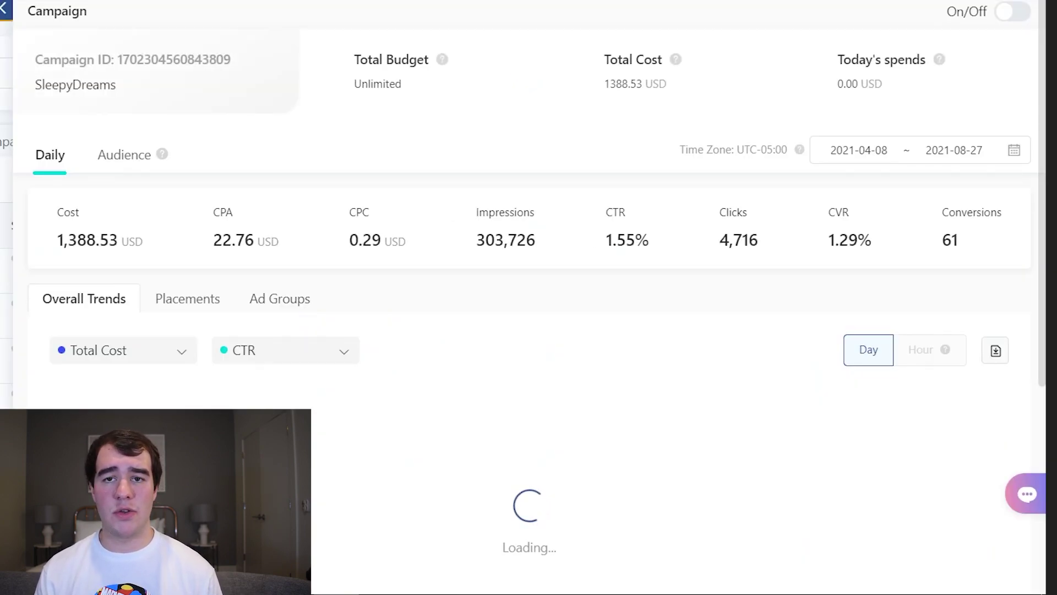
# - Review the campaign's daily cost, CPC, CTR and click figures in the detailed analysis and the overall trends chart
pyautogui.scroll(-10, 169, 271)
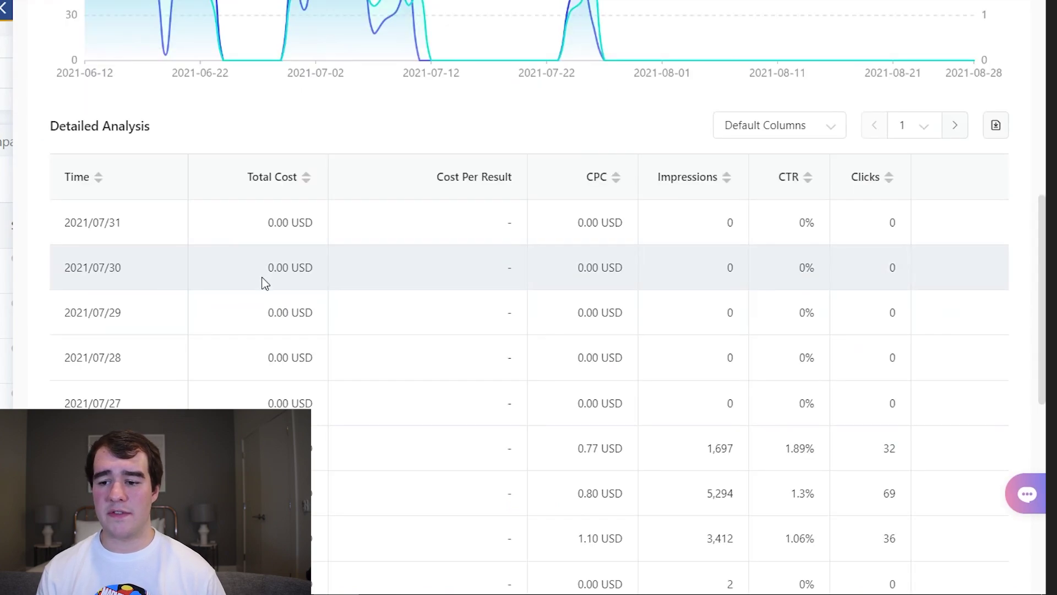
pyautogui.scroll(-2, 262, 281)
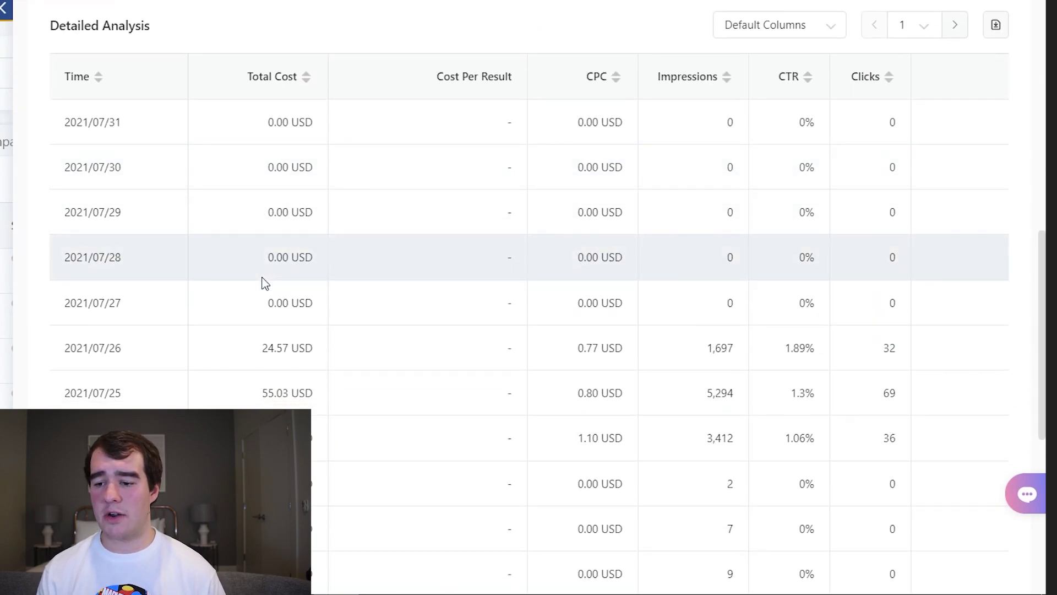
pyautogui.scroll(-5, 264, 282)
pyautogui.scroll(5, 264, 282)
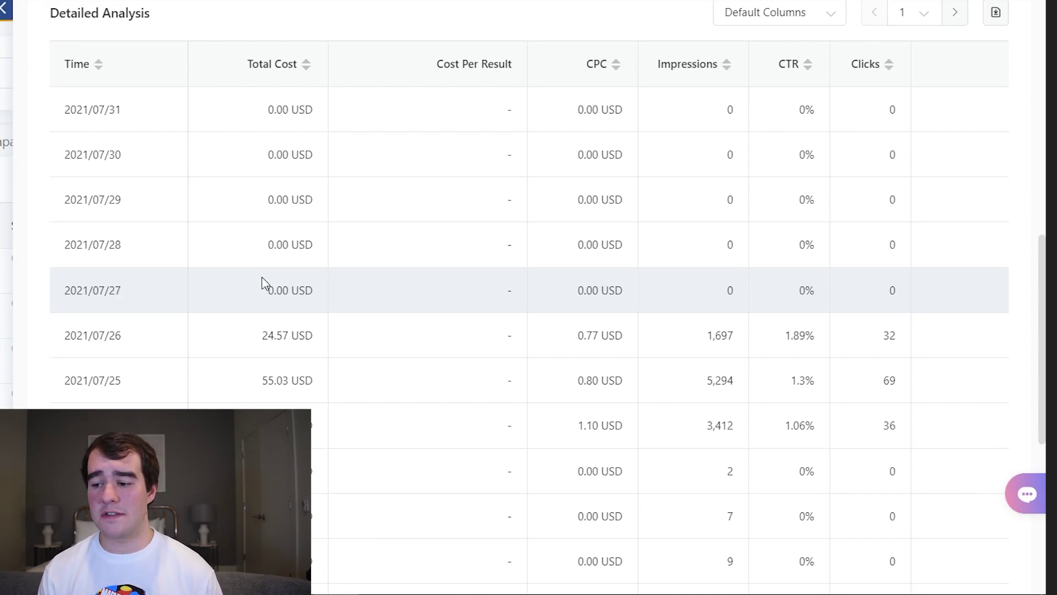
pyautogui.scroll(-1, 262, 278)
pyautogui.scroll(2, 262, 278)
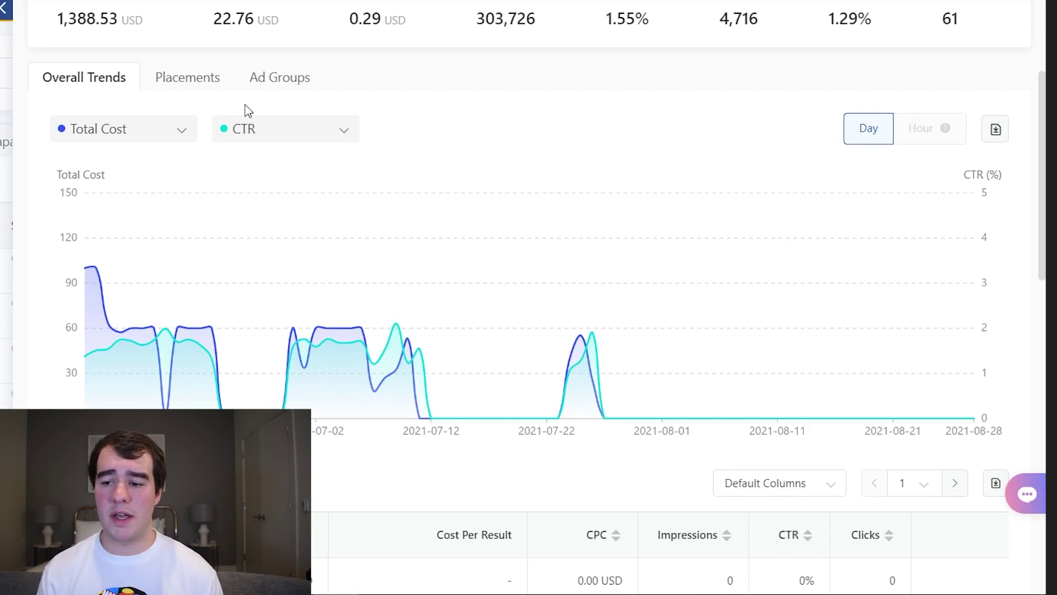
# - Open the campaign's placement breakdown and chart its Conversions by day
pyautogui.click(179, 76)
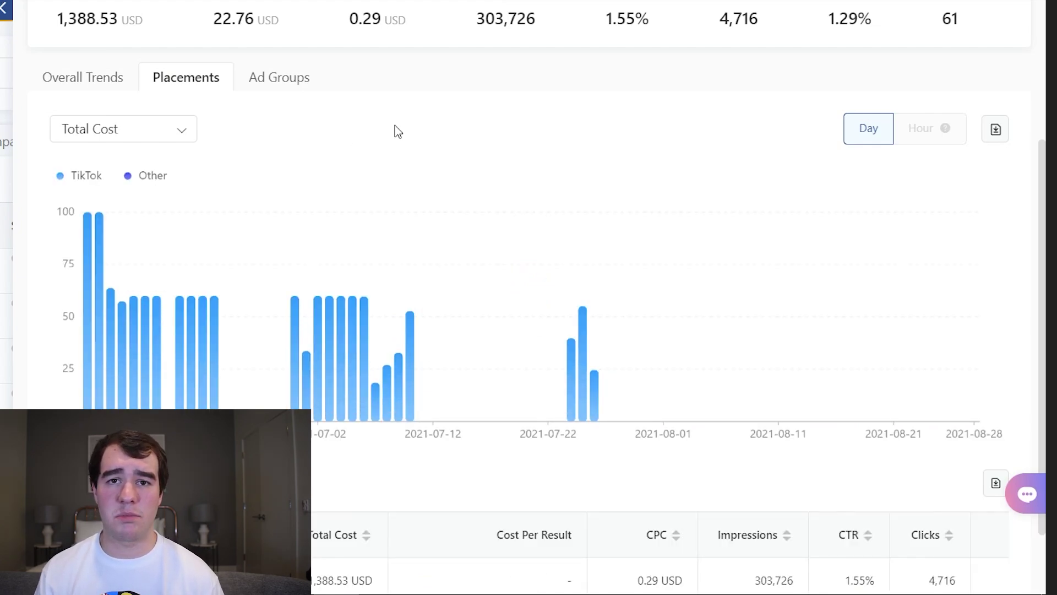
pyautogui.scroll(-2, 398, 131)
pyautogui.scroll(3, 397, 131)
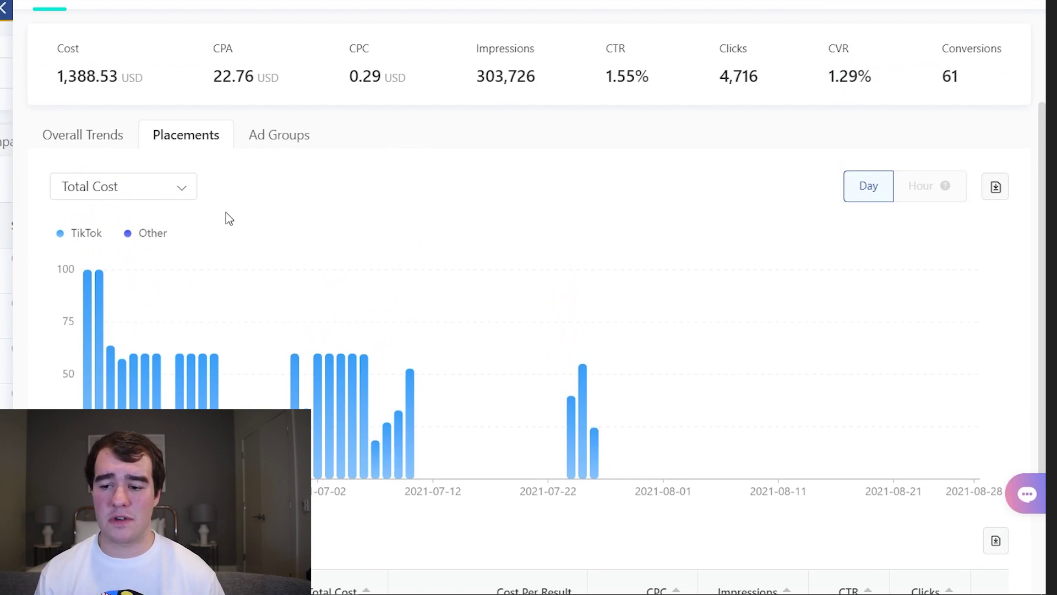
pyautogui.scroll(-3, 225, 215)
pyautogui.scroll(1, 226, 215)
pyautogui.click(121, 90)
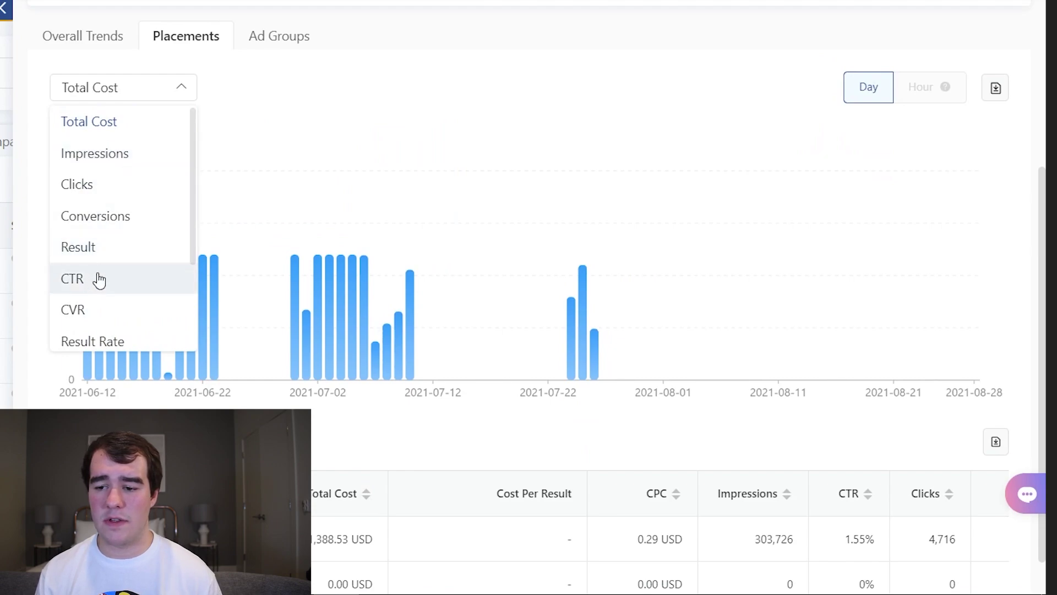
pyautogui.click(106, 218)
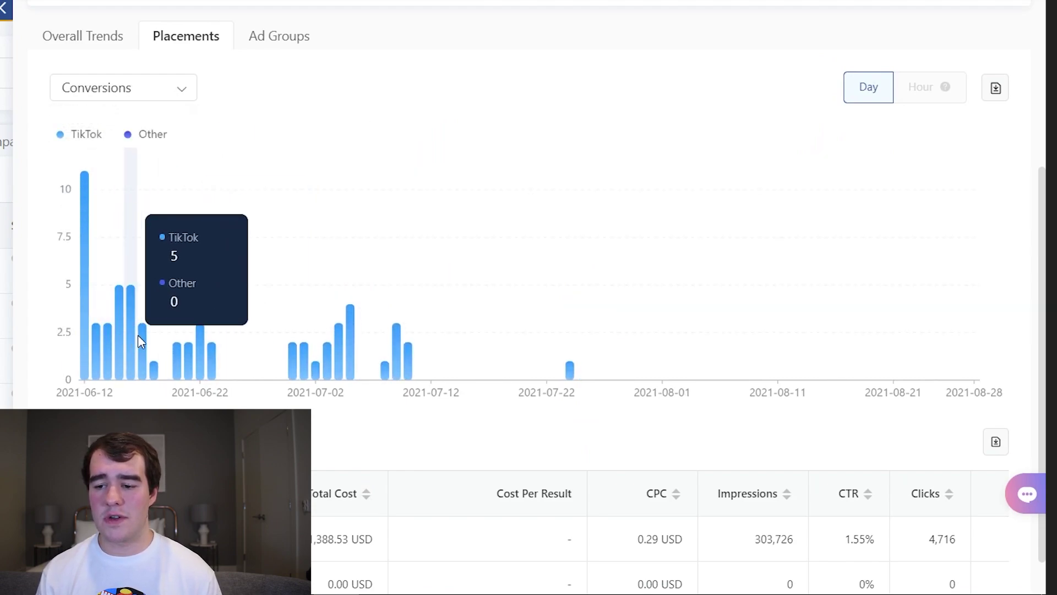
pyautogui.scroll(-1, 189, 390)
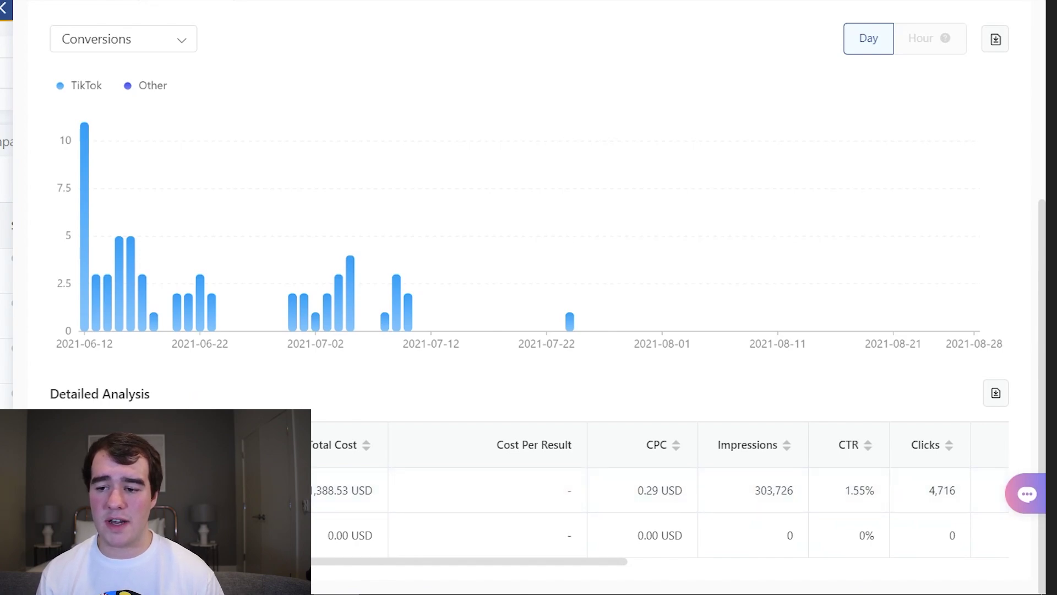
# - Check the placement chart by CTR and return its metric to Conversions
pyautogui.scroll(2, 114, 166)
pyautogui.click(86, 148)
pyautogui.click(91, 338)
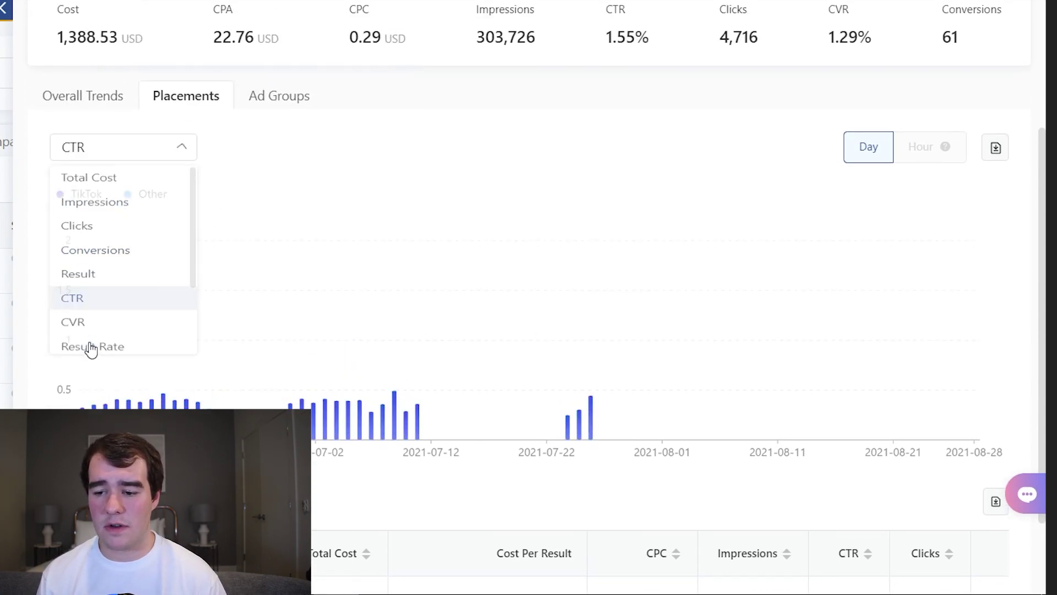
pyautogui.click(93, 149)
pyautogui.scroll(-2, 85, 287)
pyautogui.scroll(2, 85, 300)
pyautogui.click(104, 276)
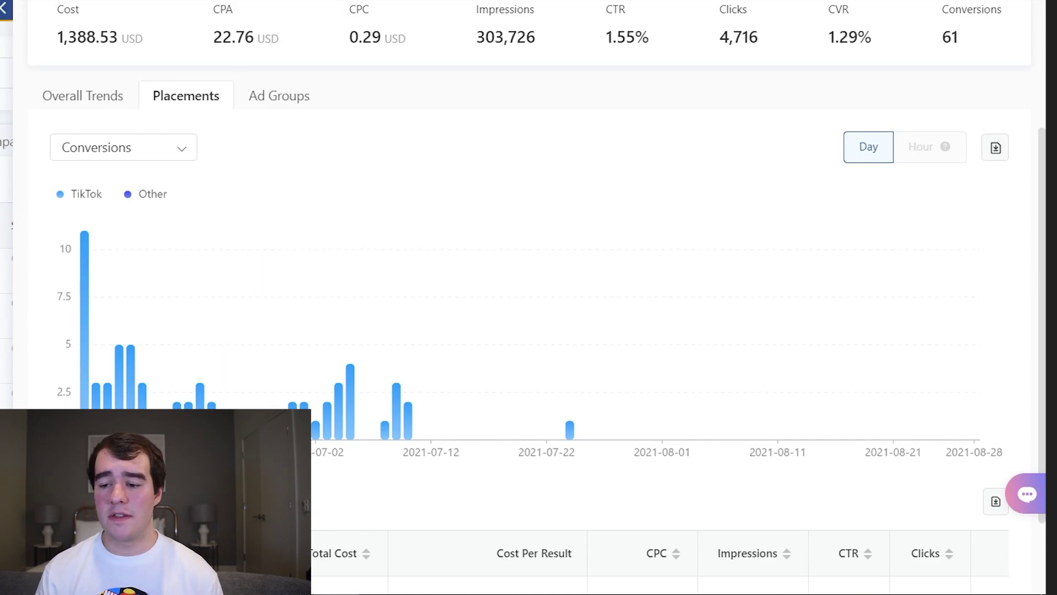
# - Open the campaign's audience breakdown and show its detailed analysis by Age
pyautogui.scroll(3, 276, 289)
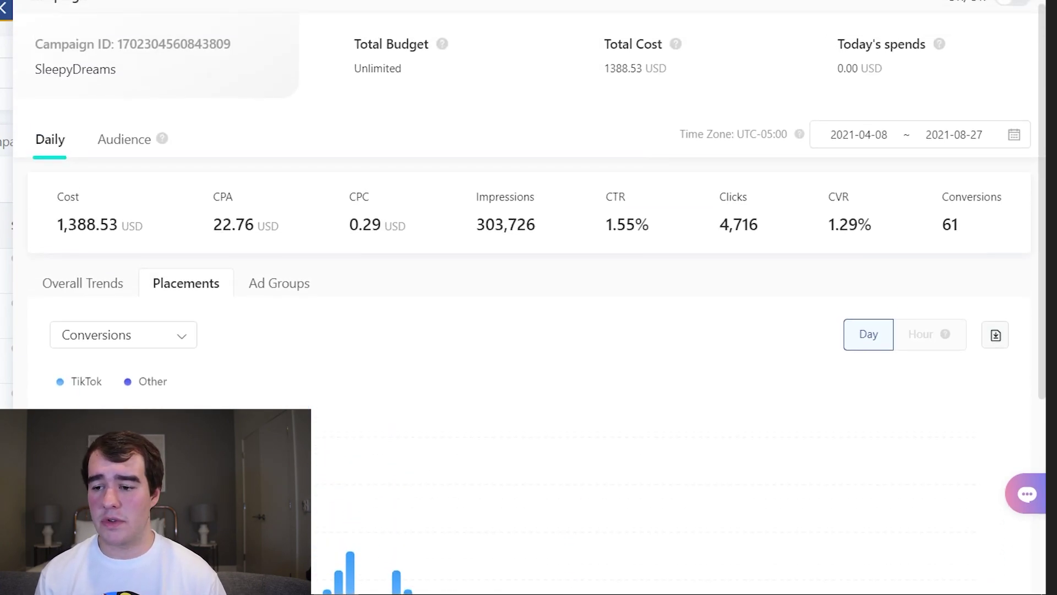
pyautogui.click(123, 143)
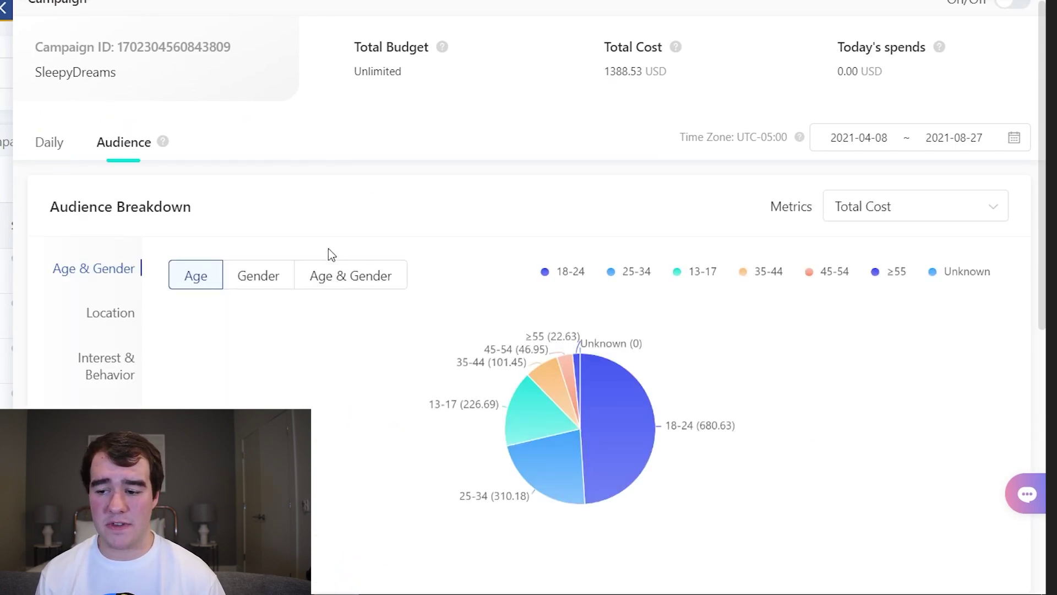
pyautogui.scroll(-8, 330, 254)
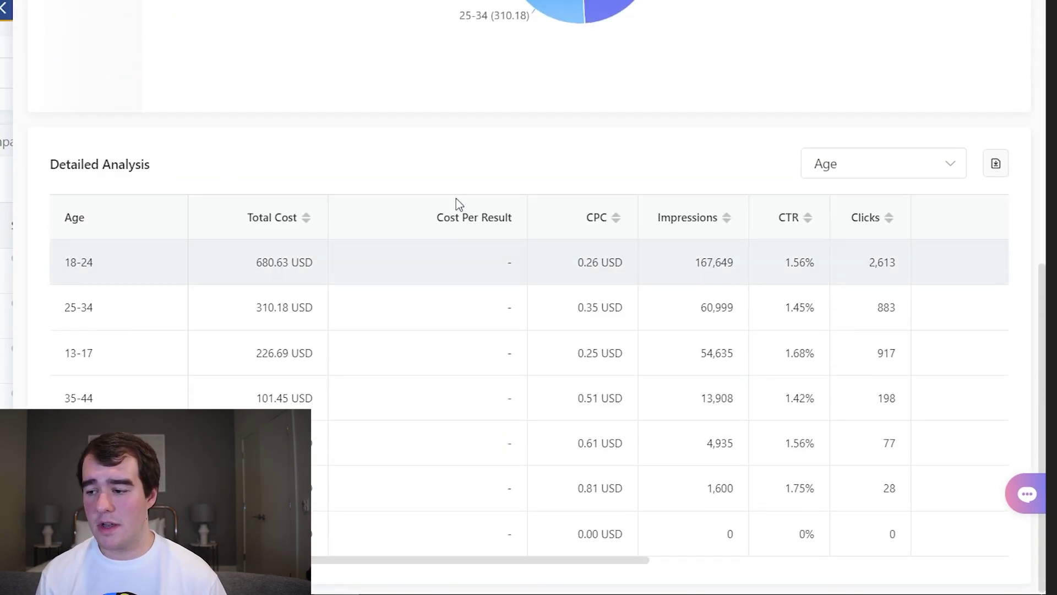
pyautogui.click(830, 170)
pyautogui.click(836, 203)
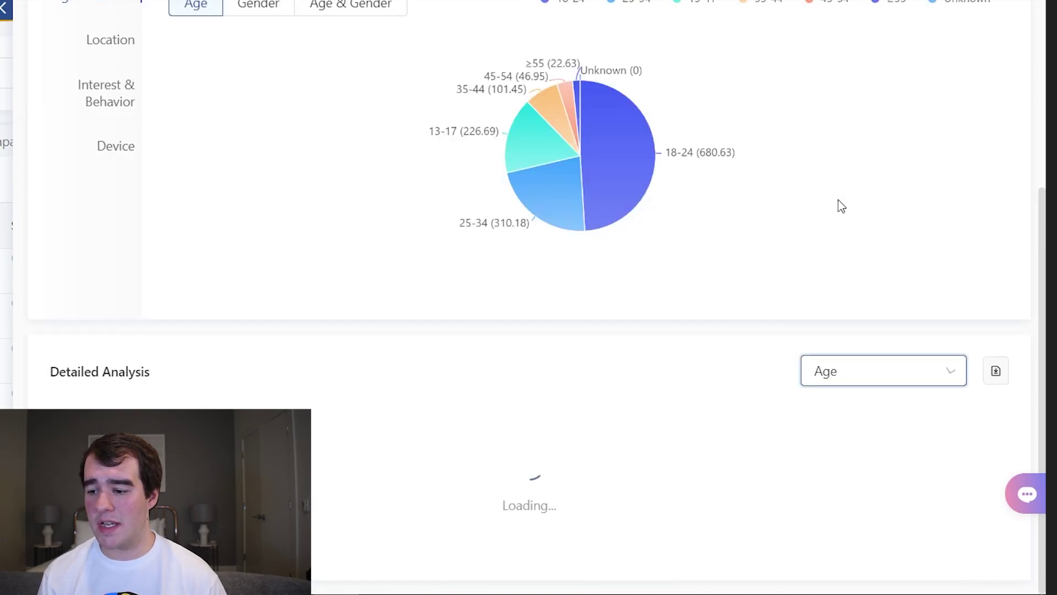
pyautogui.scroll(-1, 405, 332)
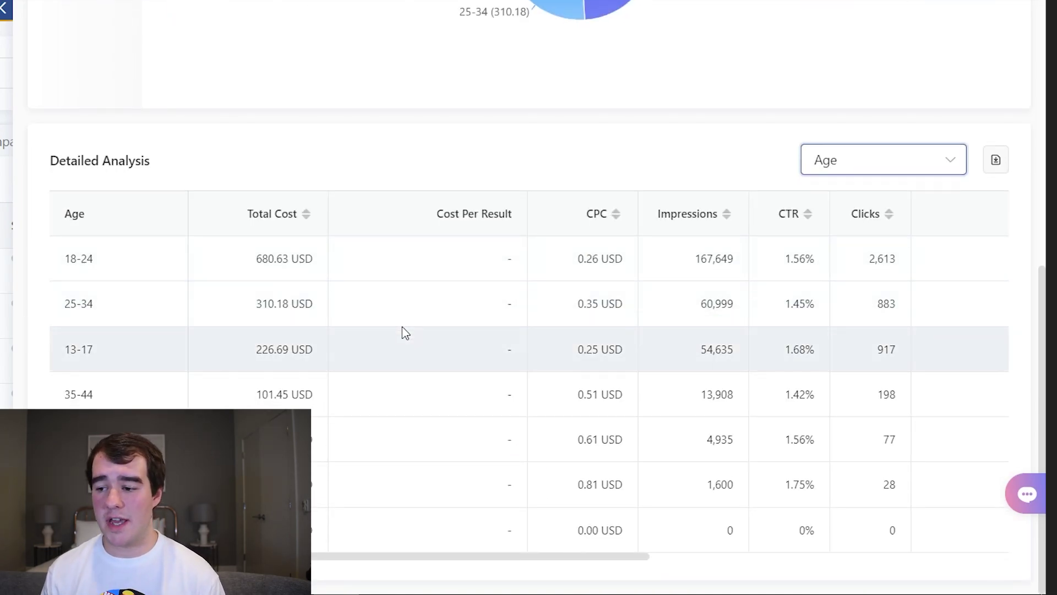
# - Compare the CPA of the 18-24 and 25-34 age groups in the detailed analysis
pyautogui.hscroll(10, 402, 331)
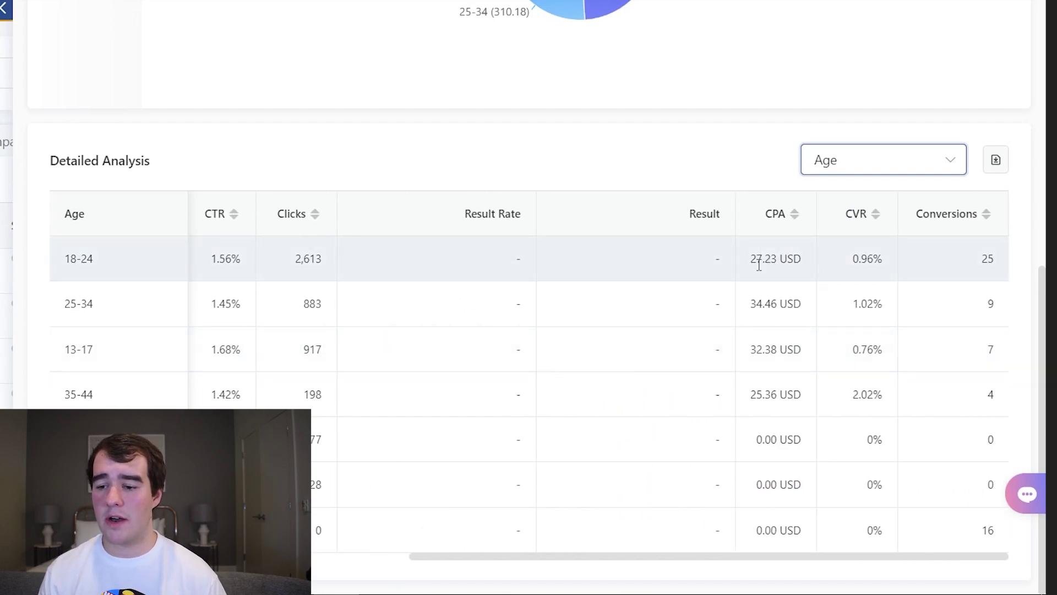
pyautogui.moveTo(752, 259); pyautogui.dragTo(805, 274)
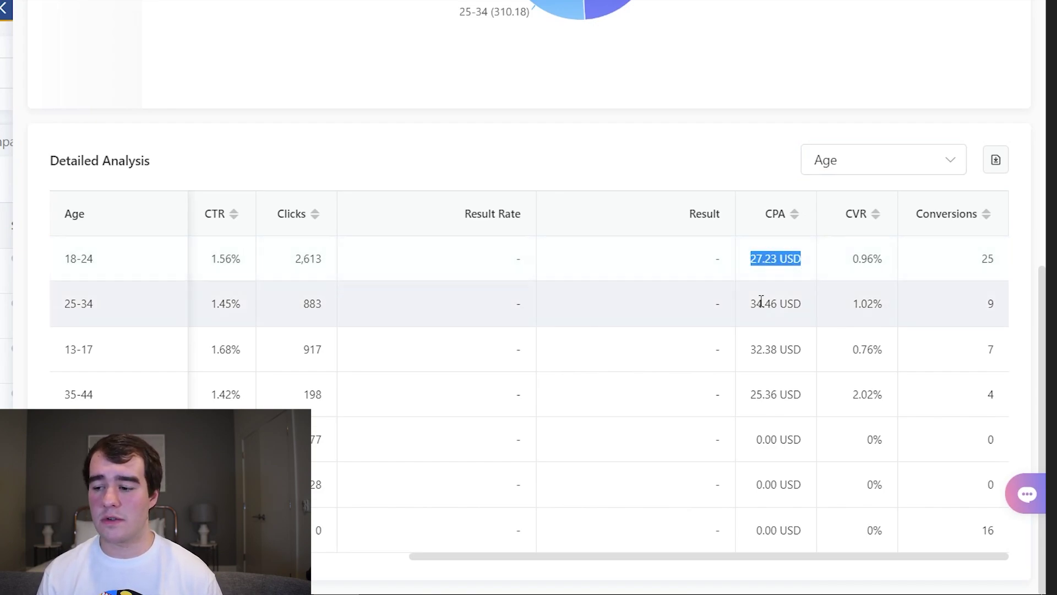
pyautogui.moveTo(759, 302); pyautogui.dragTo(811, 309)
pyautogui.click(810, 309)
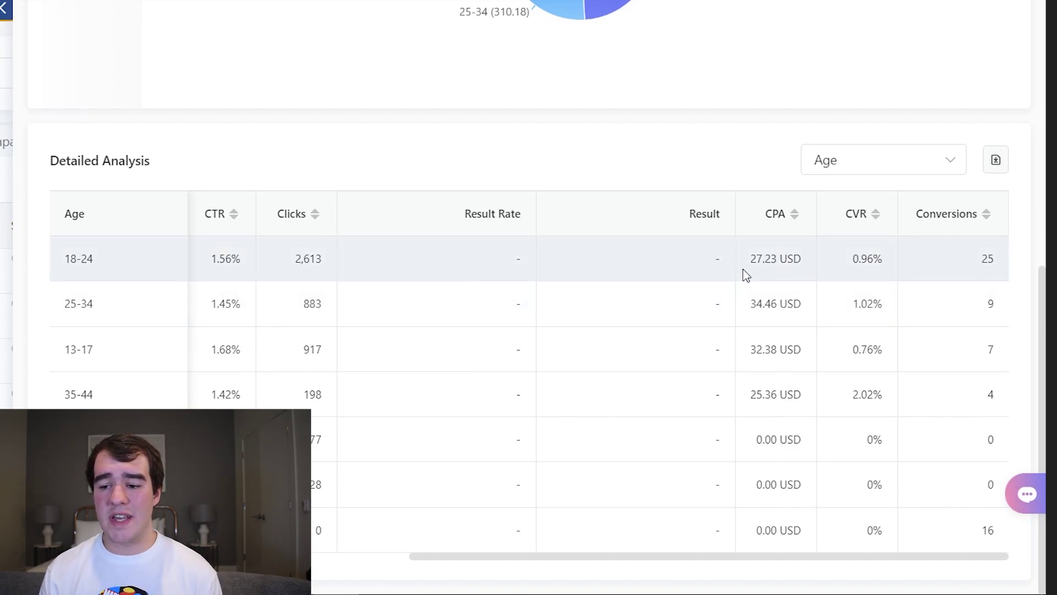
# - Break down the detailed analysis by Gender and examine the CPA, CVR and conversions
pyautogui.click(865, 160)
pyautogui.click(843, 229)
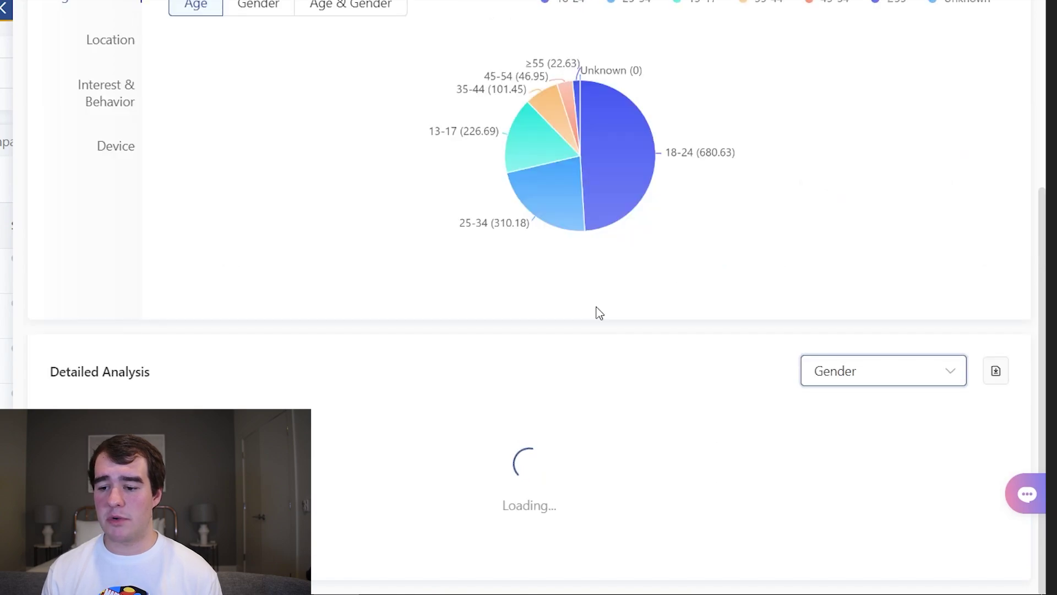
pyautogui.scroll(-1, 520, 423)
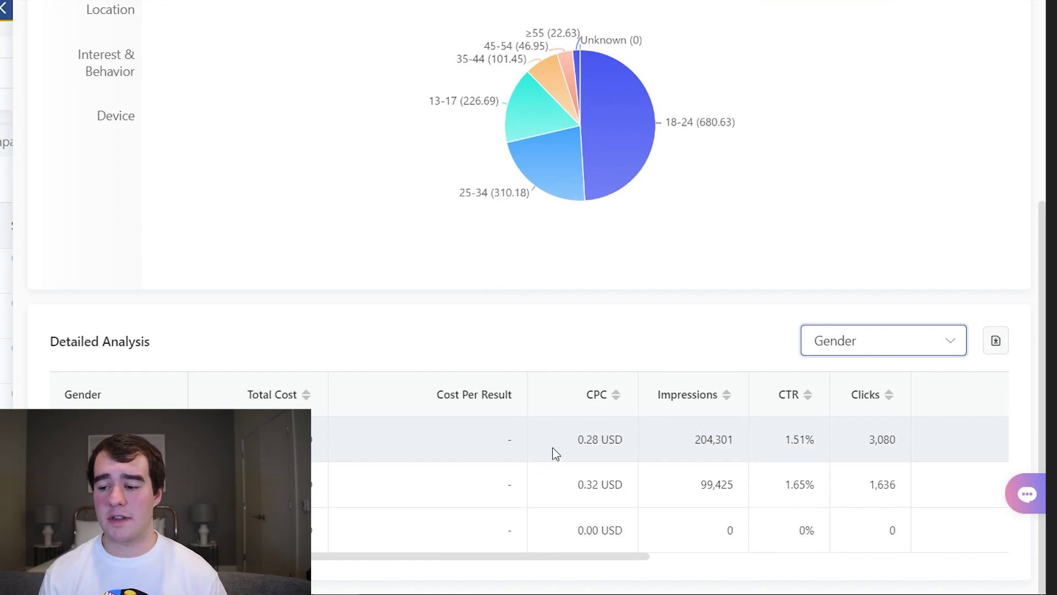
pyautogui.hscroll(8, 563, 450)
pyautogui.hscroll(3, 564, 451)
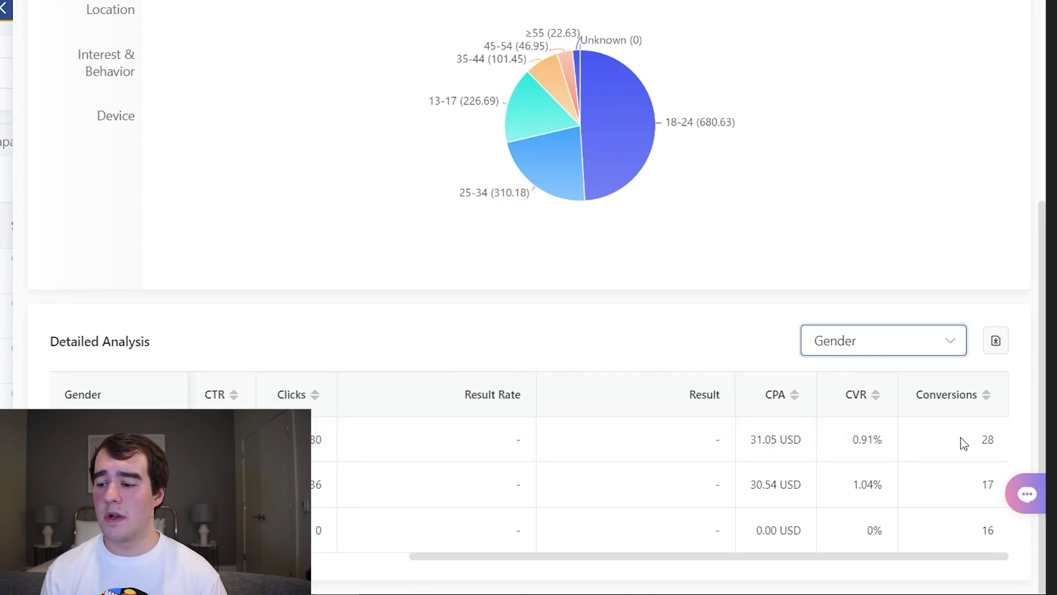
# - Return the detailed analysis to the Age breakdown and highlight the CPA of the 18-24 group
pyautogui.click(909, 340)
pyautogui.click(835, 378)
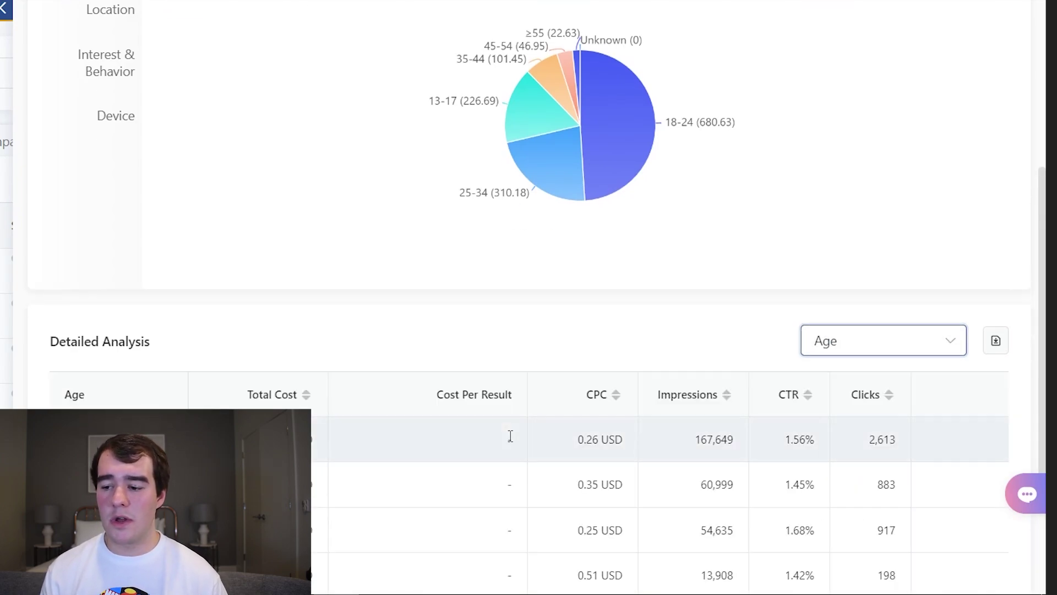
pyautogui.scroll(-3, 507, 437)
pyautogui.hscroll(5, 781, 248)
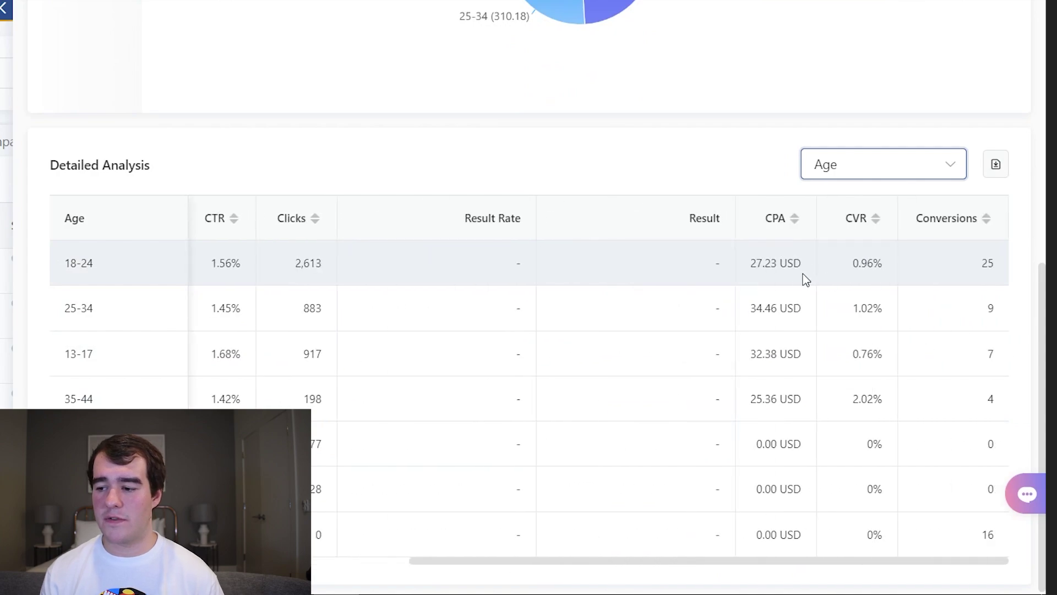
pyautogui.moveTo(752, 263); pyautogui.dragTo(801, 263)
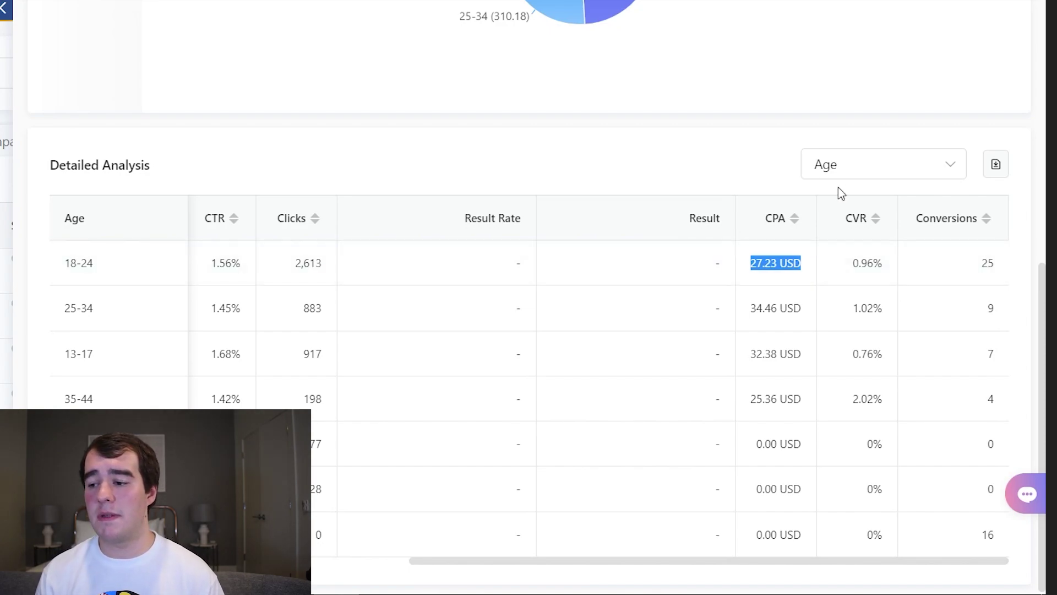
# - Break down the detailed analysis by Age+Gender and bring up the CPA, CVR and conversion figures
pyautogui.click(846, 171)
pyautogui.click(858, 263)
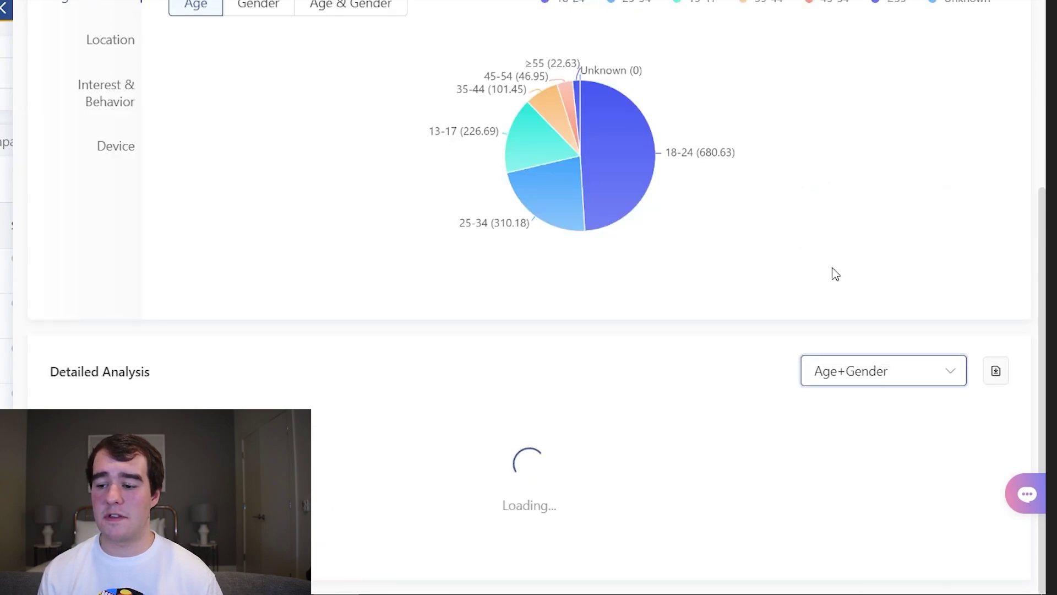
pyautogui.scroll(-1, 665, 349)
pyautogui.scroll(-1, 665, 350)
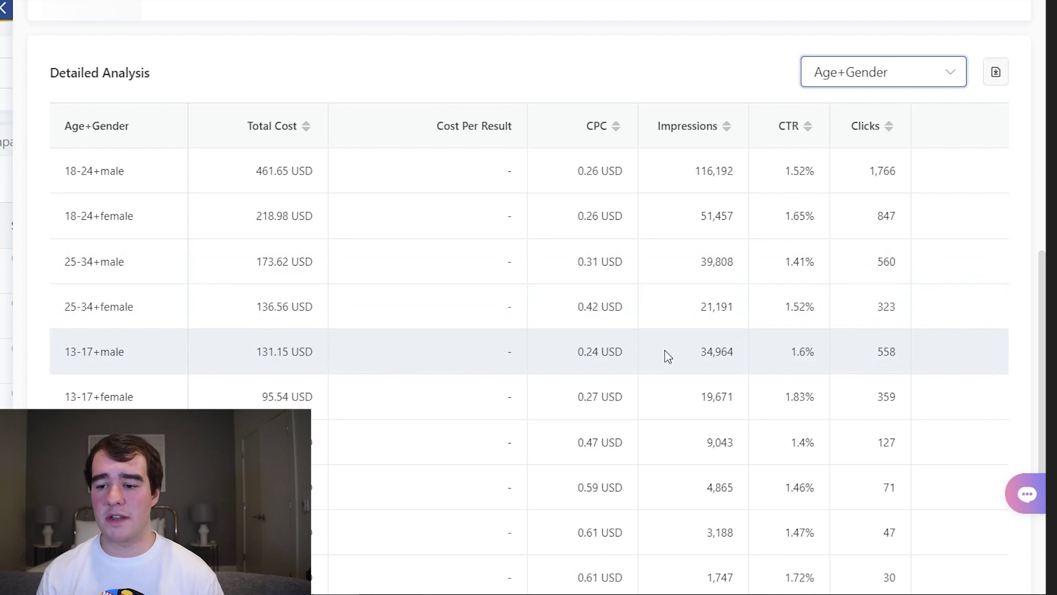
pyautogui.hscroll(5, 584, 213)
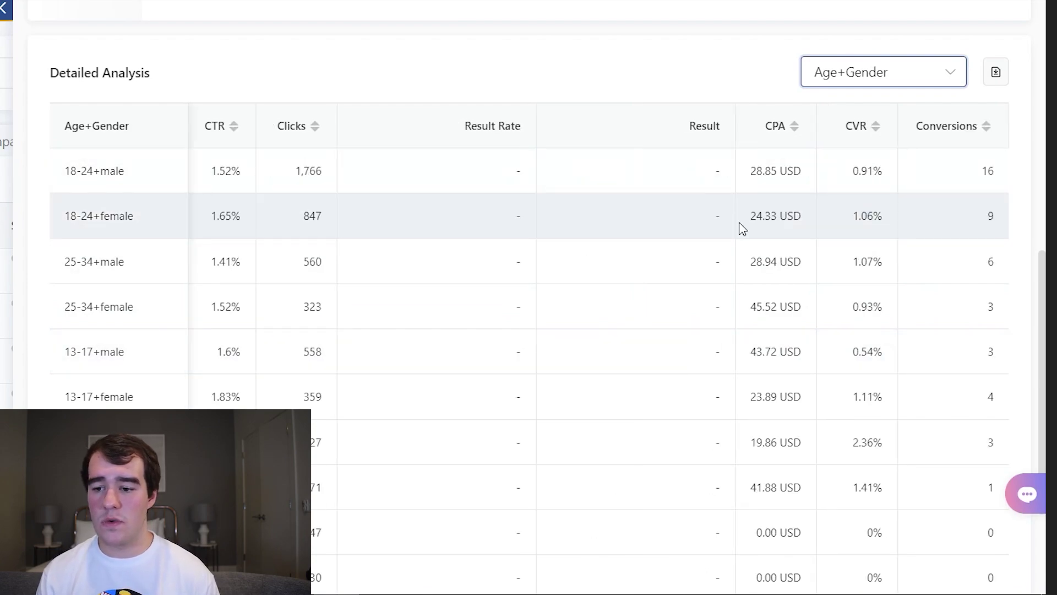
# - Compare the 18-24 male and 18-24 female segments, checking the female segment's CPA
pyautogui.moveTo(99, 174); pyautogui.dragTo(160, 174)
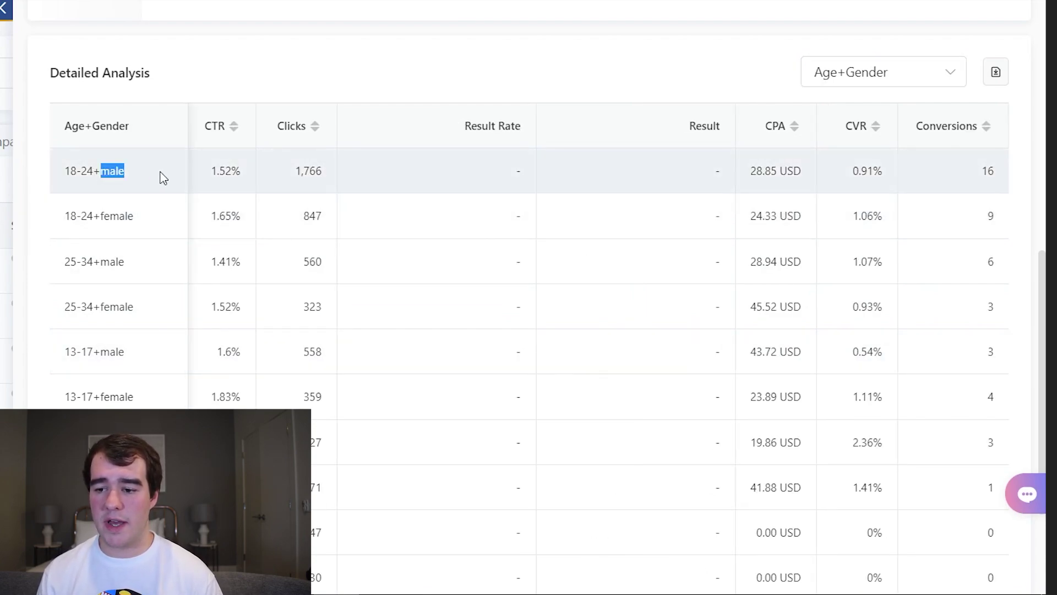
pyautogui.moveTo(100, 216); pyautogui.dragTo(168, 226)
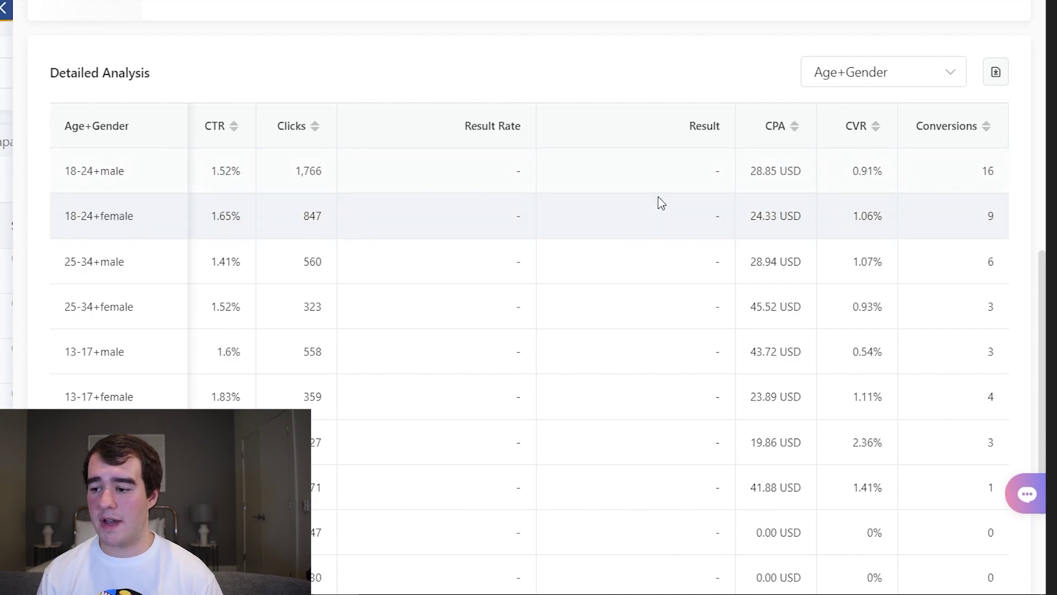
pyautogui.moveTo(756, 216); pyautogui.dragTo(790, 217)
pyautogui.click(791, 216)
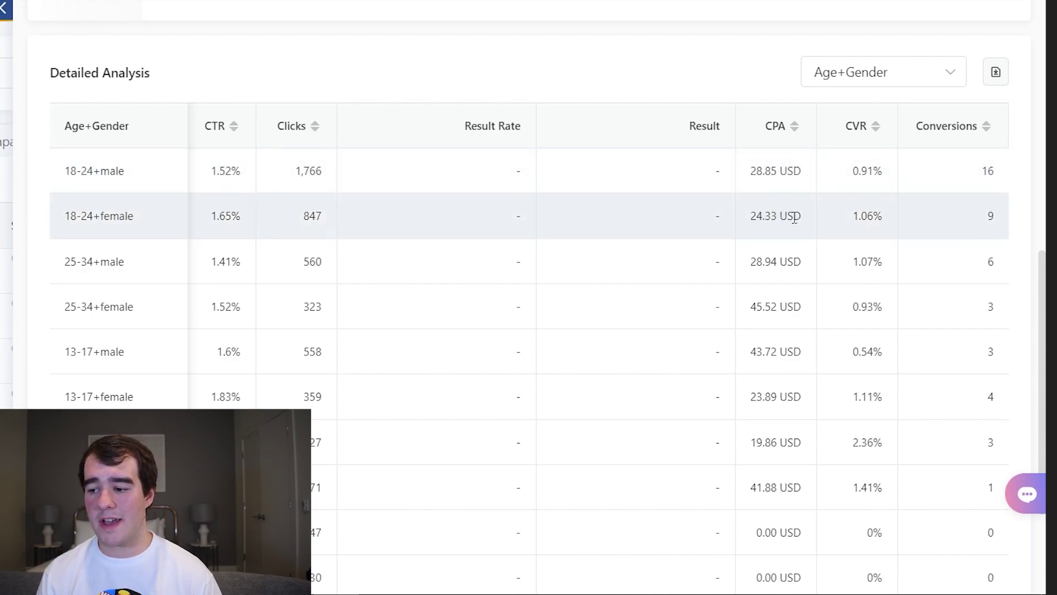
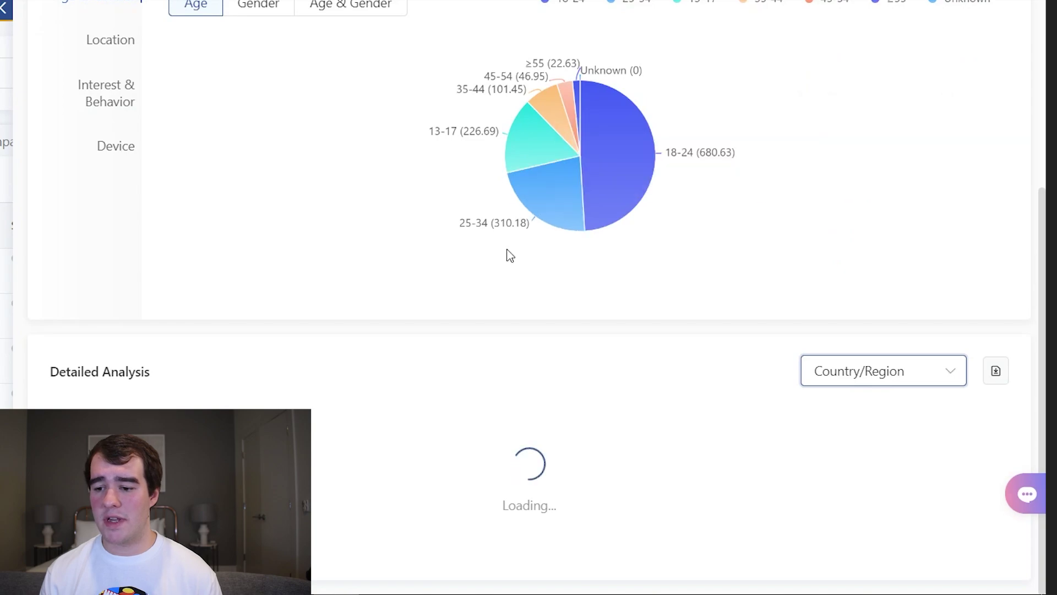
# - Examine the CPA, CVR and conversions in the Country/Region breakdown of the detailed analysis
pyautogui.click(859, 348)
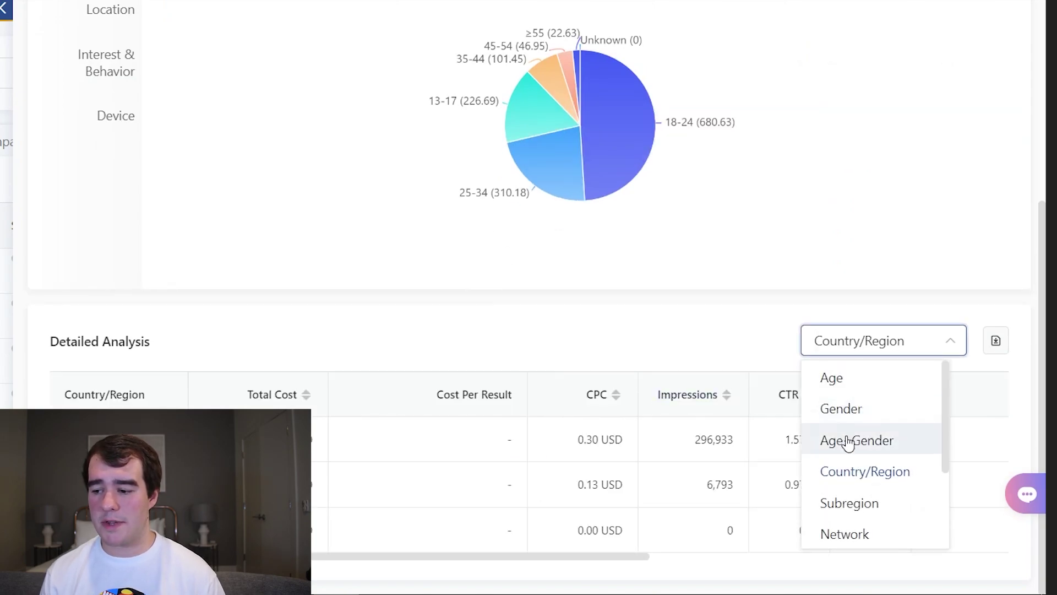
pyautogui.click(567, 365)
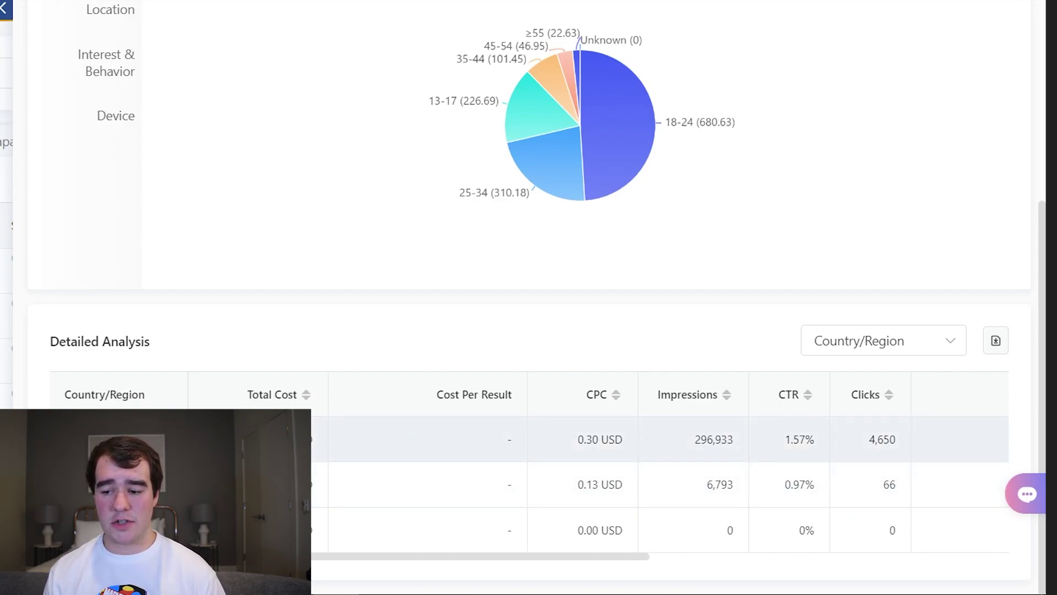
pyautogui.hscroll(10, 661, 484)
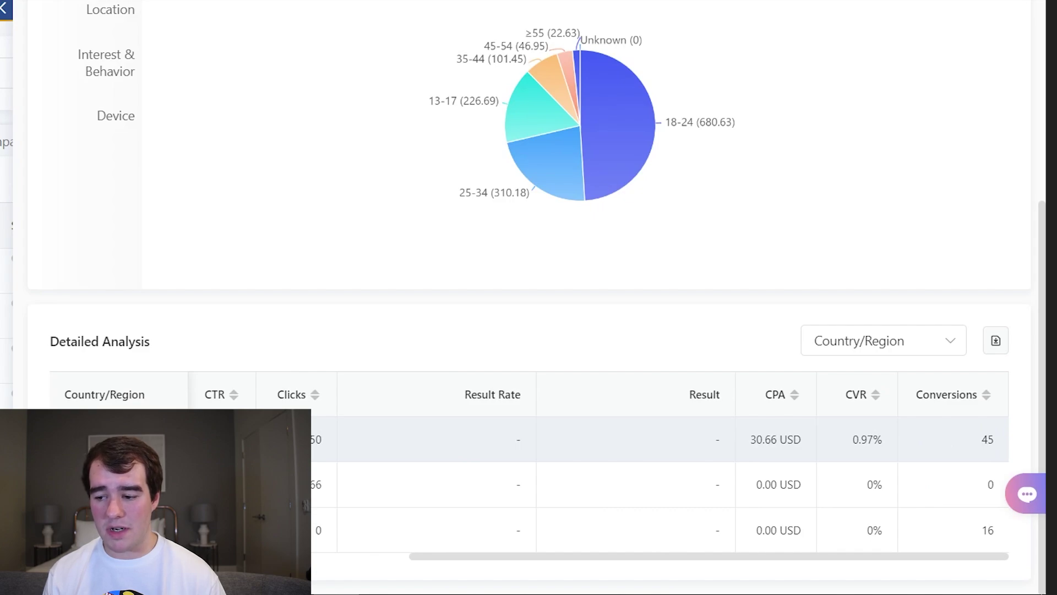
# - Break down the detailed analysis by Interest and bring up the CPA, CVR and conversion figures
pyautogui.hscroll(-8, 660, 484)
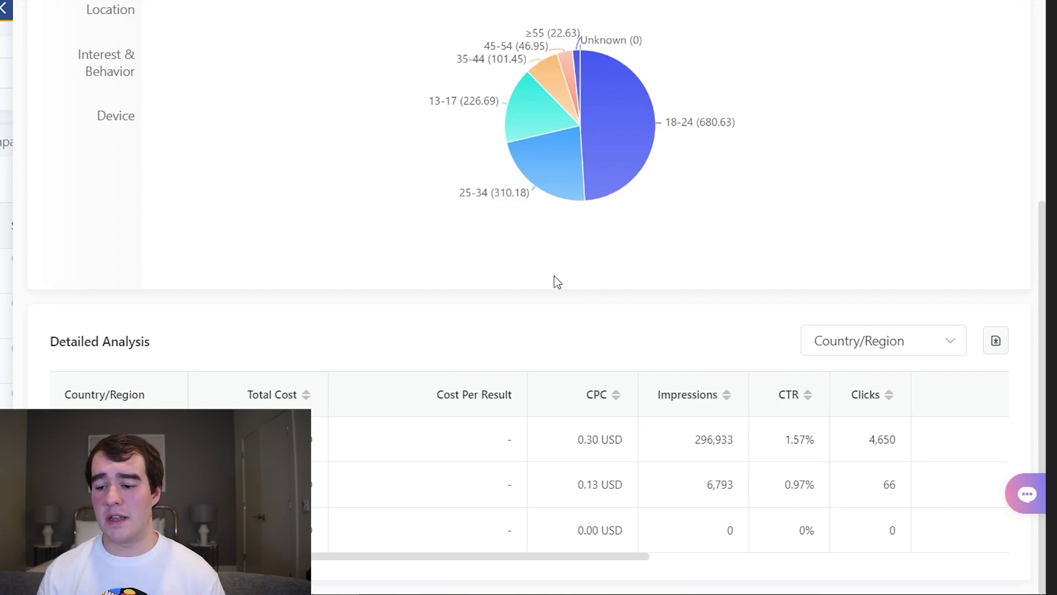
pyautogui.click(843, 346)
pyautogui.scroll(-2, 854, 438)
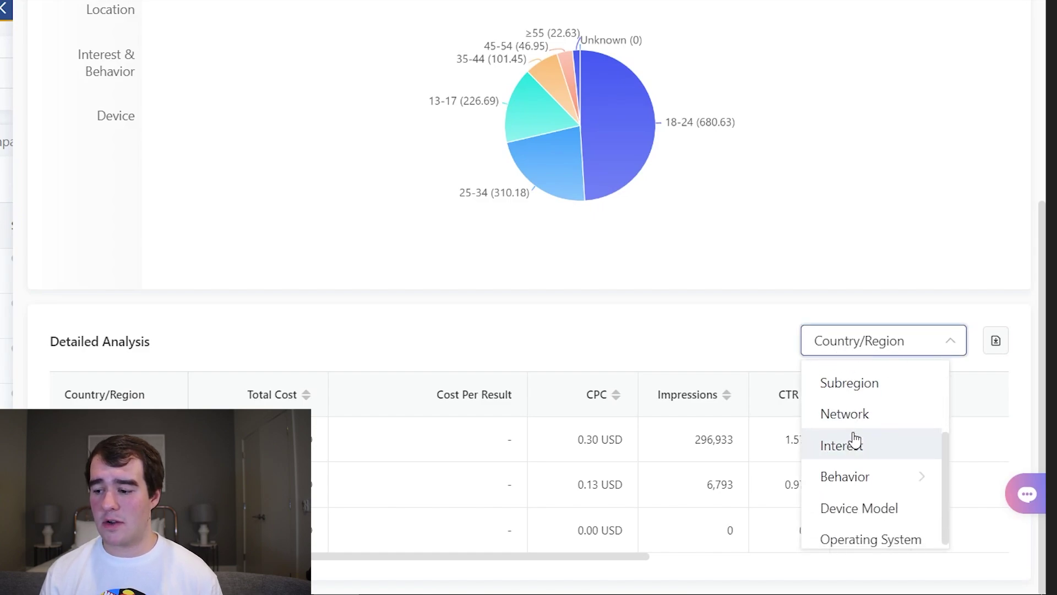
pyautogui.click(880, 451)
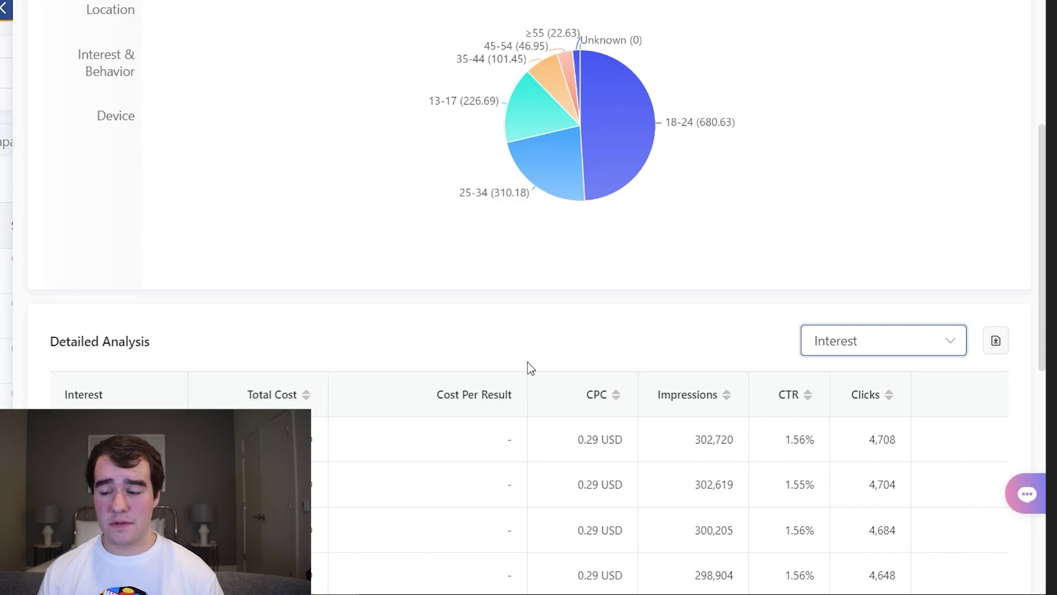
pyautogui.scroll(-5, 527, 368)
pyautogui.hscroll(5, 528, 368)
pyautogui.scroll(1, 672, 292)
pyautogui.scroll(-2, 672, 292)
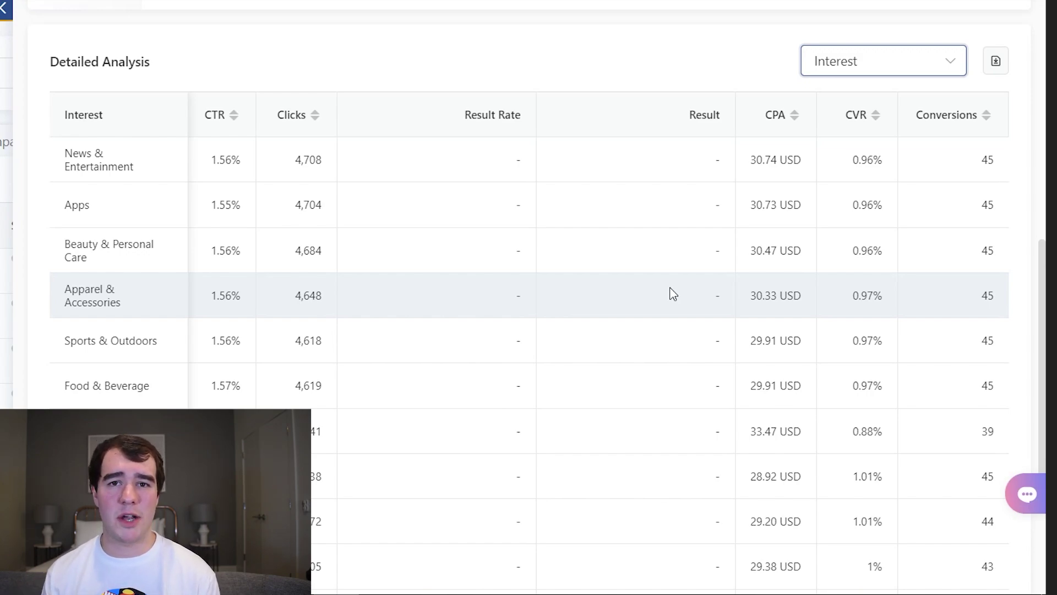
# - Compare the CPA across the interest categories, highlighting Games and checking the last interests in the table
pyautogui.scroll(-5, 673, 293)
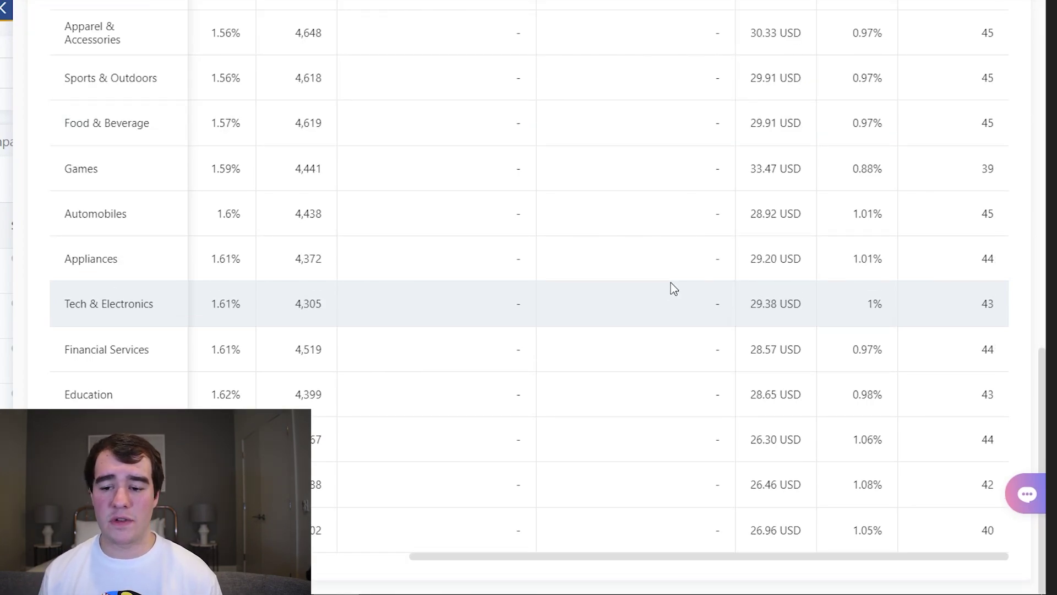
pyautogui.scroll(4, 673, 288)
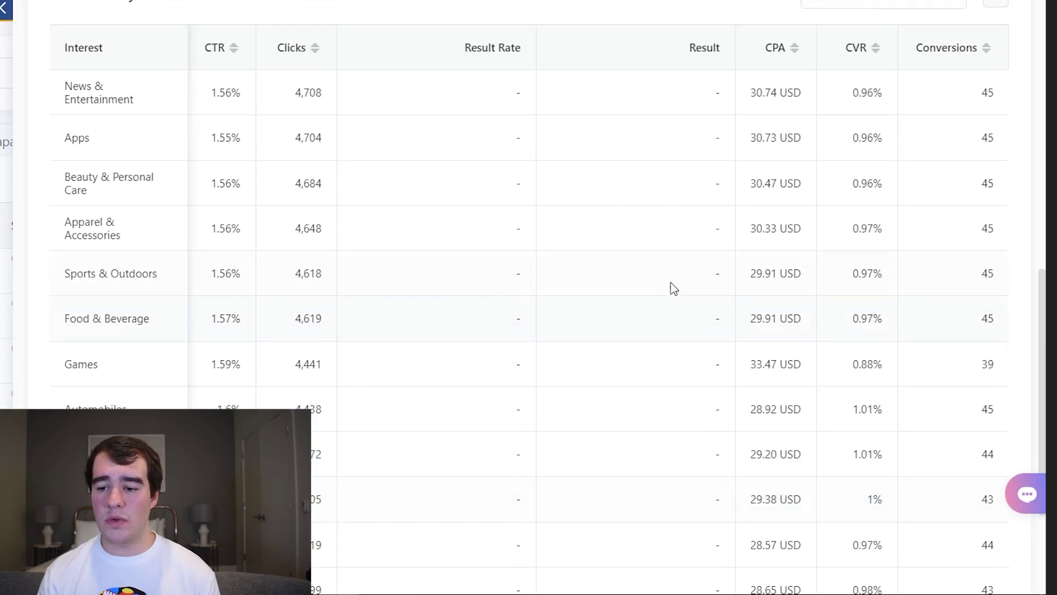
pyautogui.moveTo(68, 366); pyautogui.dragTo(87, 368)
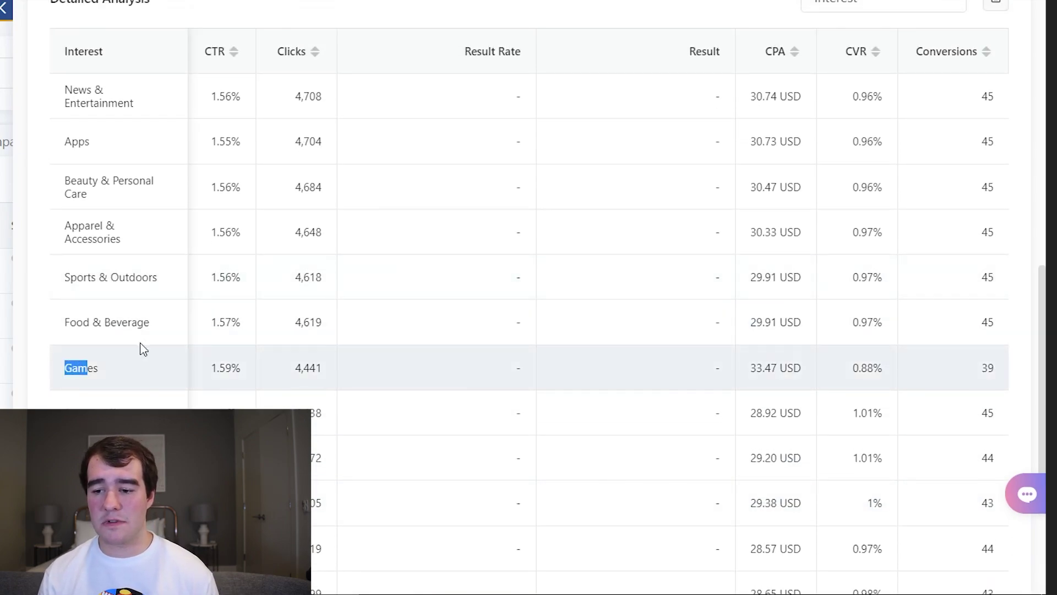
pyautogui.scroll(-4, 307, 369)
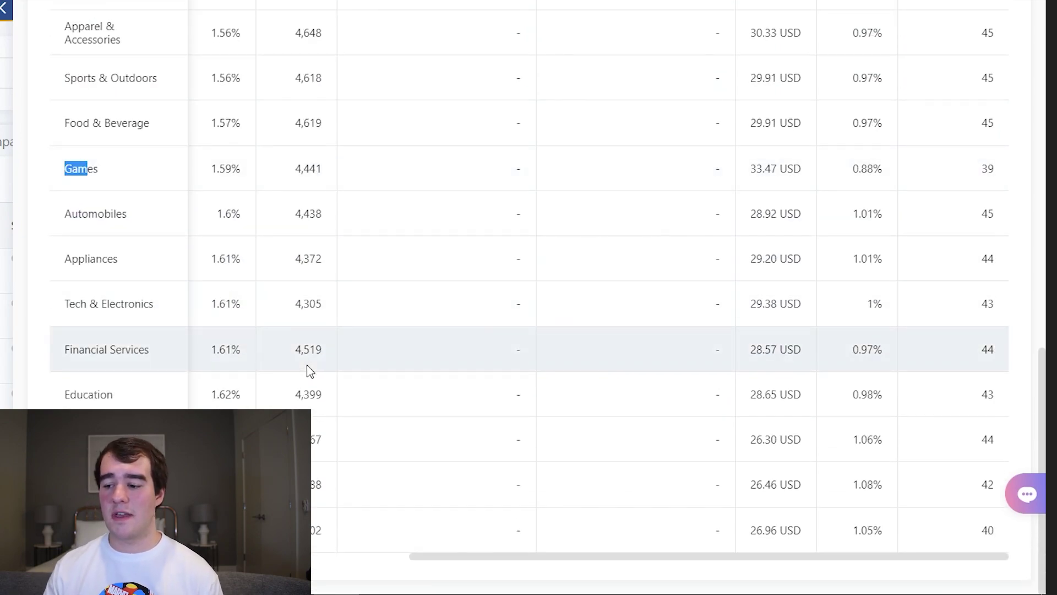
pyautogui.click(756, 483)
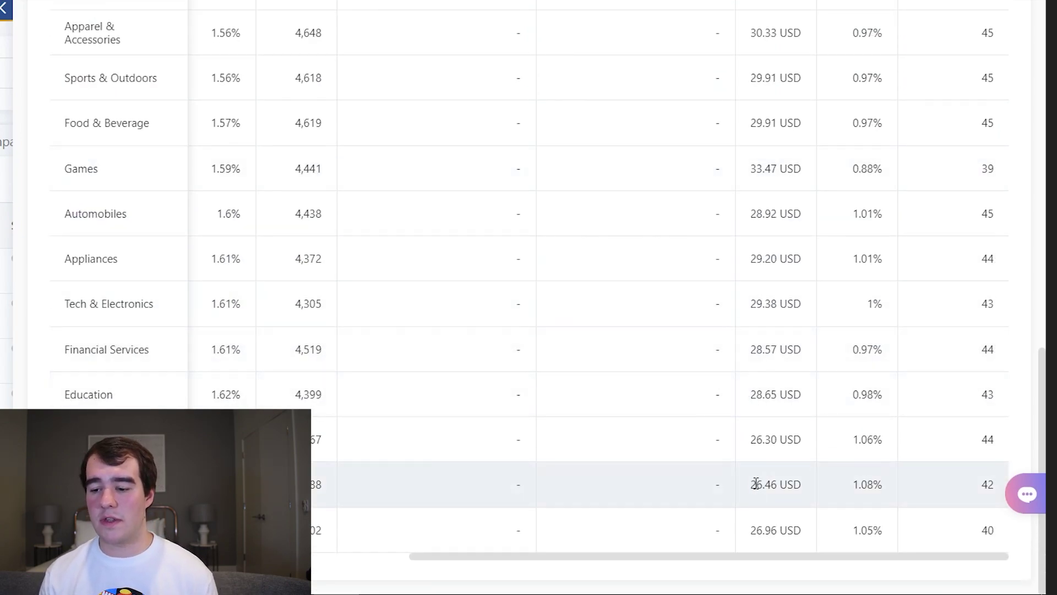
pyautogui.moveTo(756, 483); pyautogui.dragTo(804, 489)
pyautogui.click(807, 490)
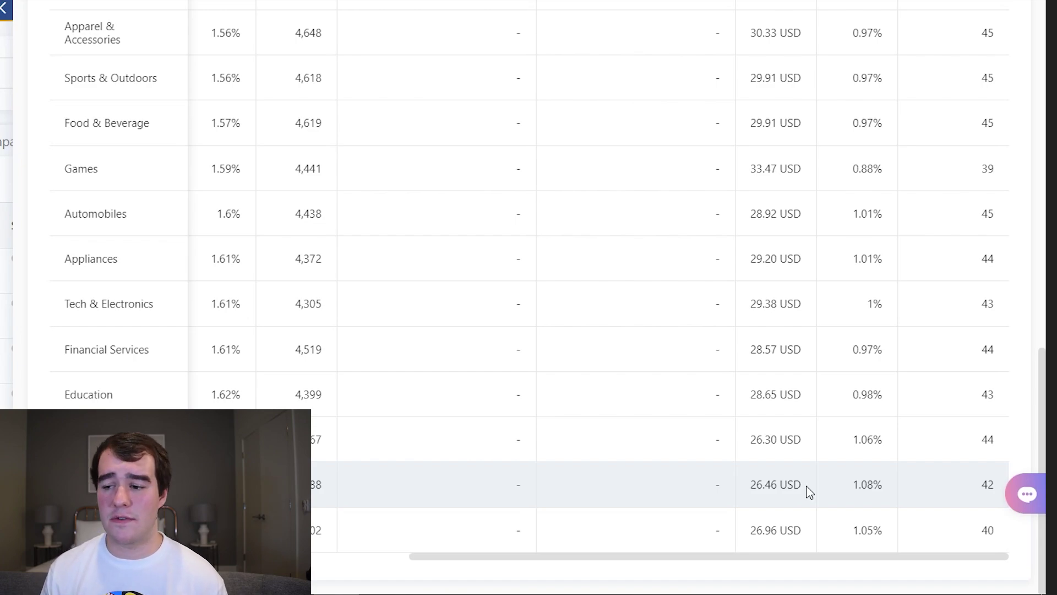
# - Break down the detailed analysis by the Watched to End behavior and examine the CPA, CVR and conversions of the listed behaviors
pyautogui.scroll(6, 810, 491)
pyautogui.click(838, 163)
pyautogui.scroll(-1, 862, 277)
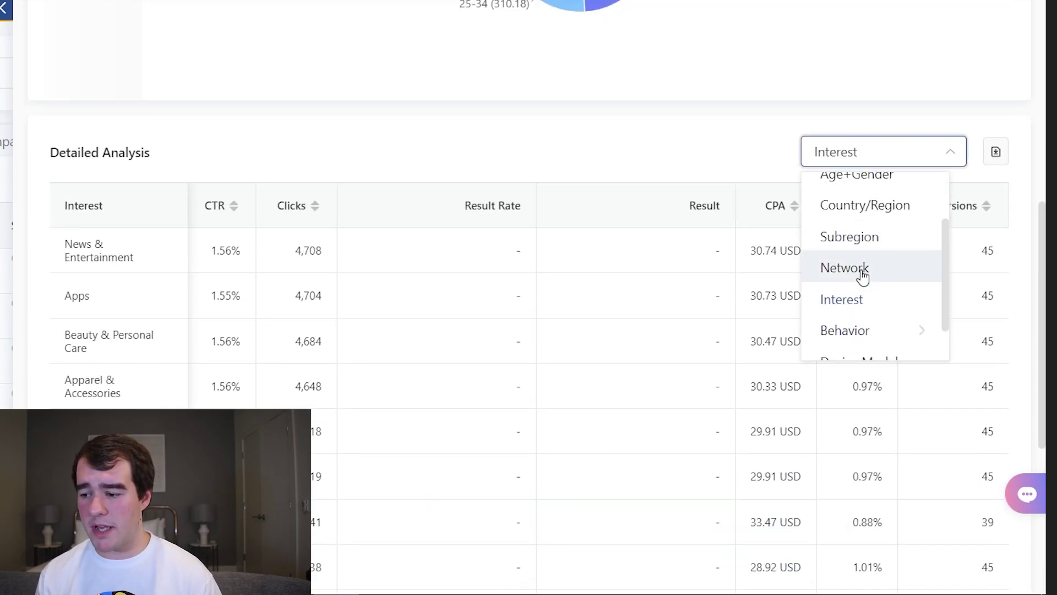
pyautogui.scroll(-2, 863, 277)
pyautogui.click(894, 298)
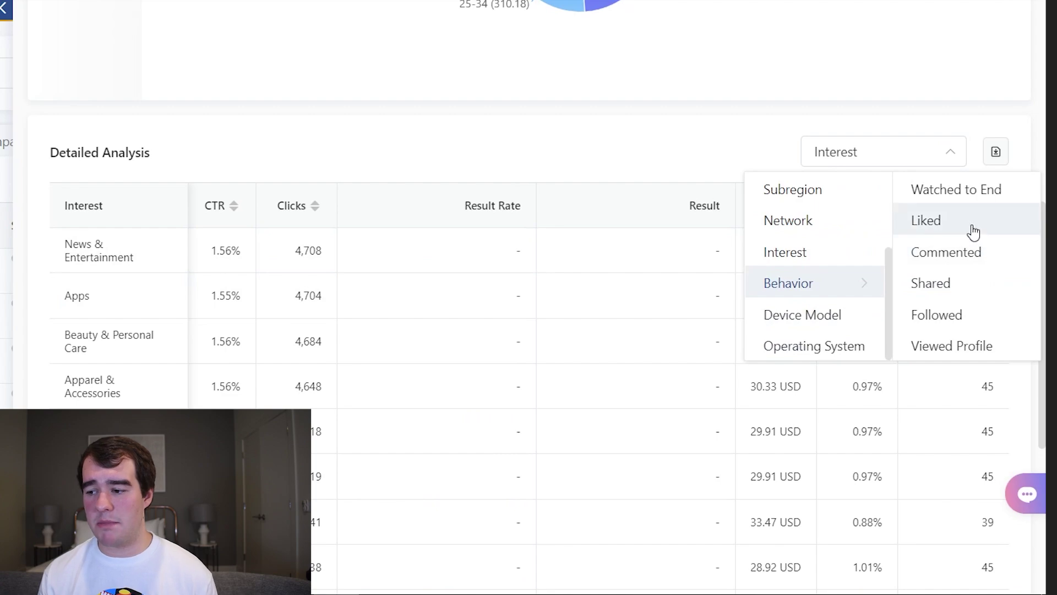
pyautogui.click(960, 200)
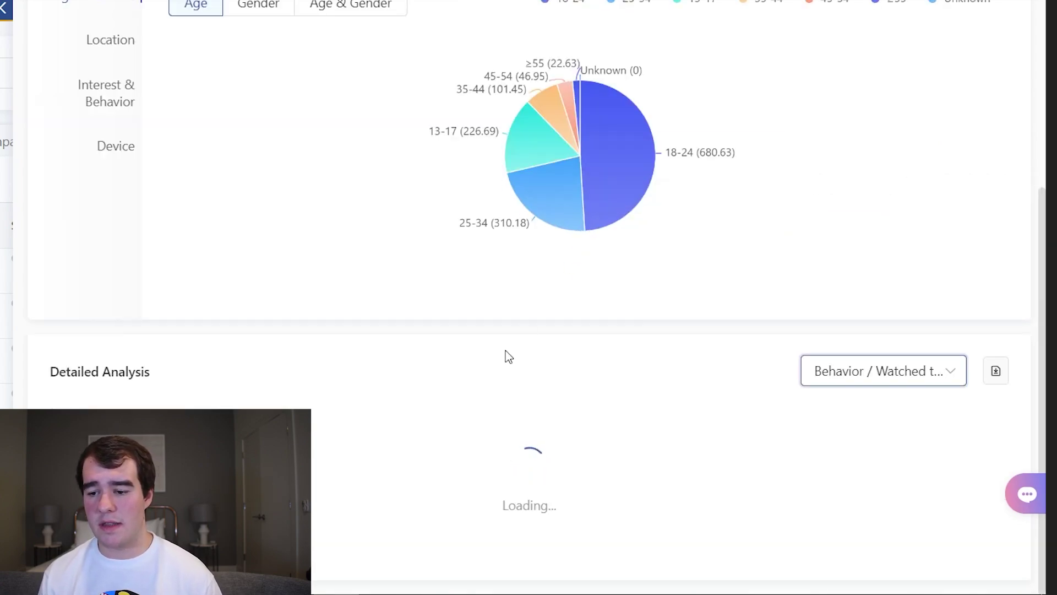
pyautogui.scroll(-5, 506, 357)
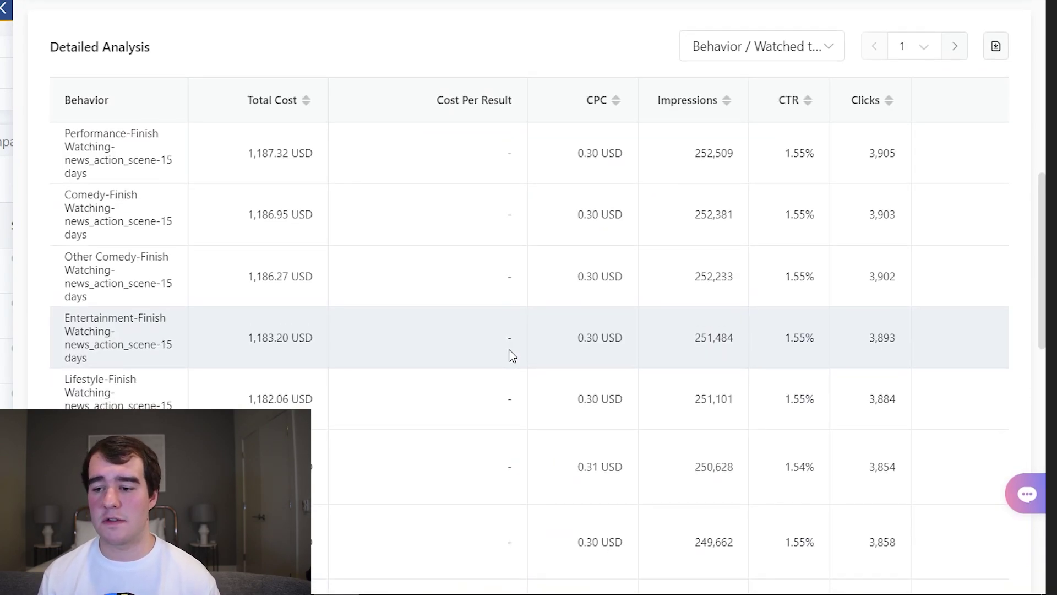
pyautogui.hscroll(10, 512, 355)
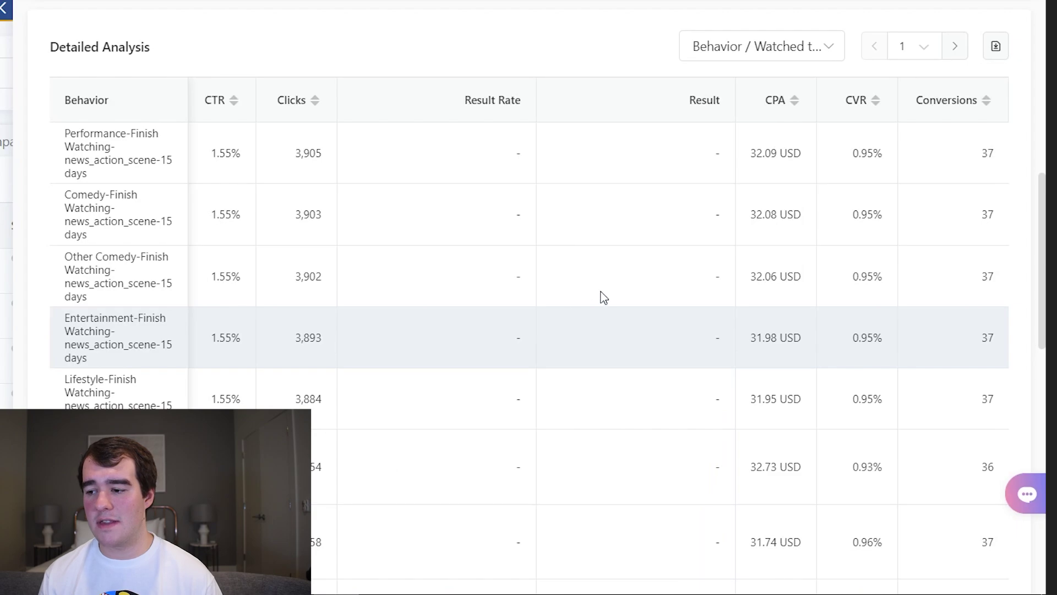
pyautogui.scroll(-15, 561, 335)
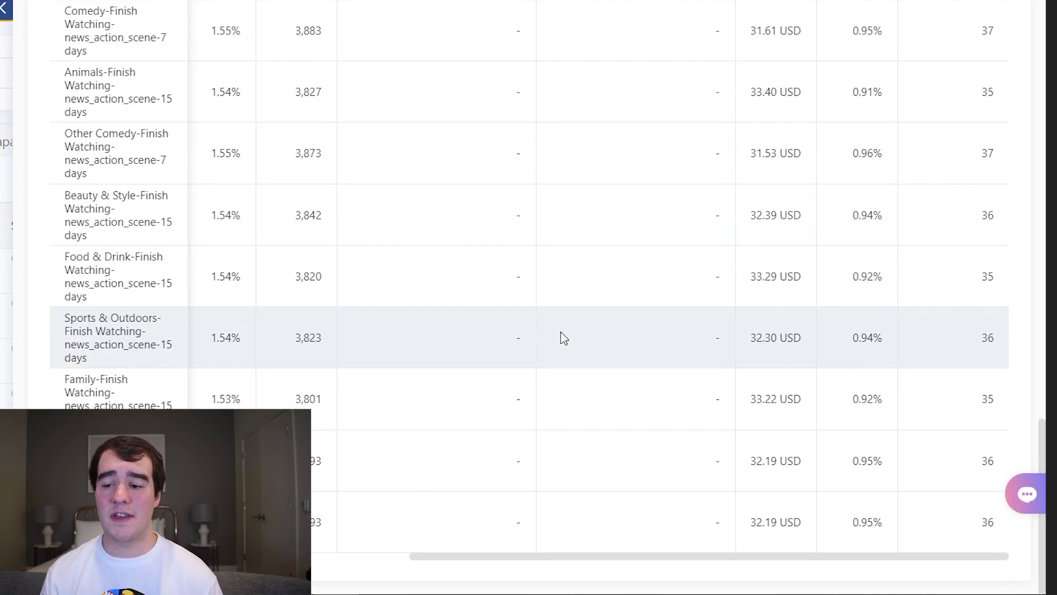
# - Show Interest & Behavior in the Audience Breakdown and set the Top Interests ranking to Tier 2
pyautogui.scroll(20, 561, 332)
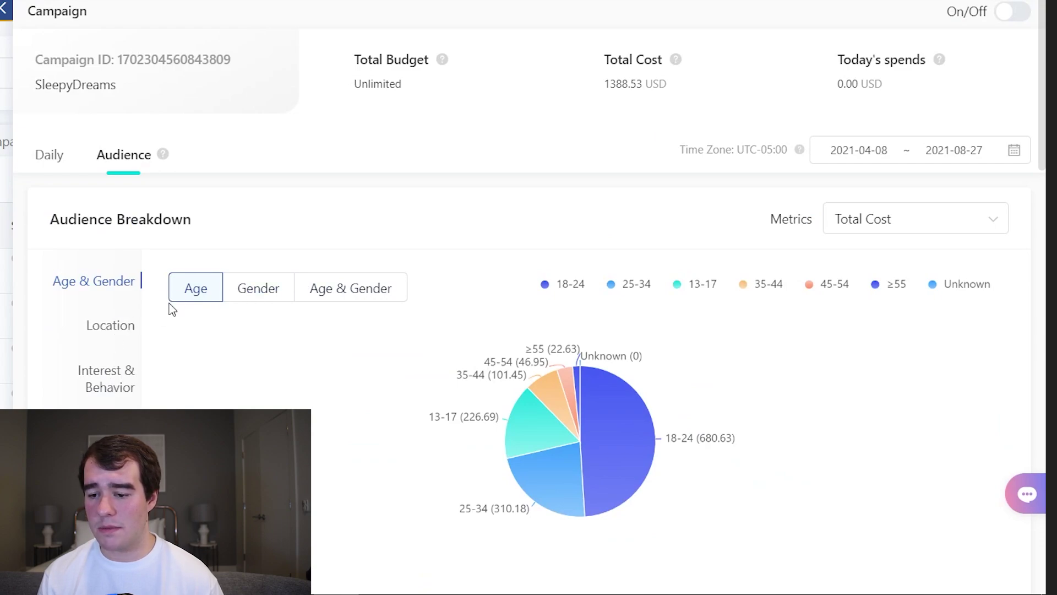
pyautogui.click(107, 379)
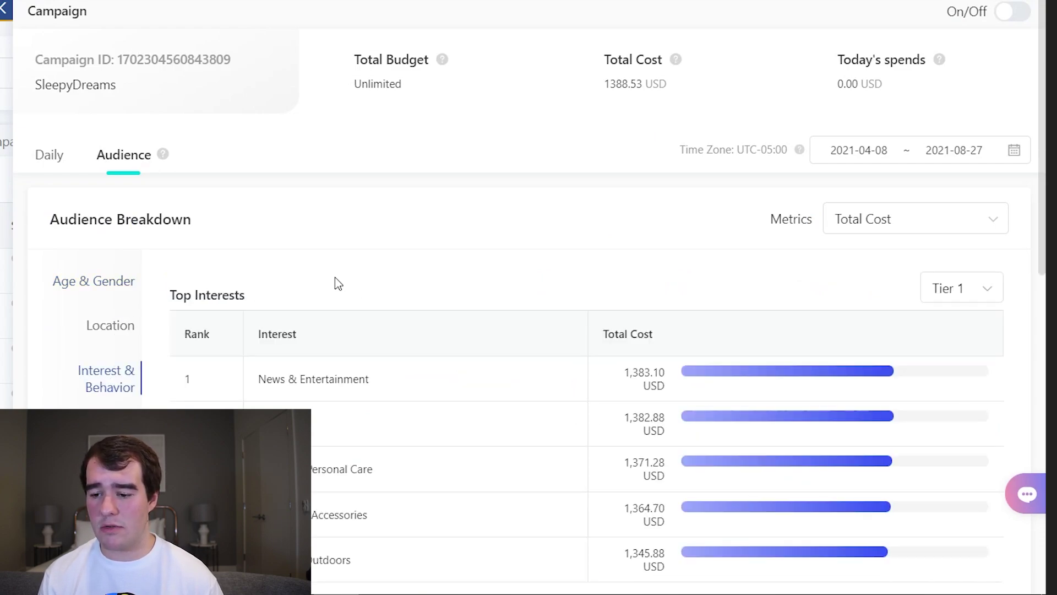
pyautogui.scroll(-4, 335, 278)
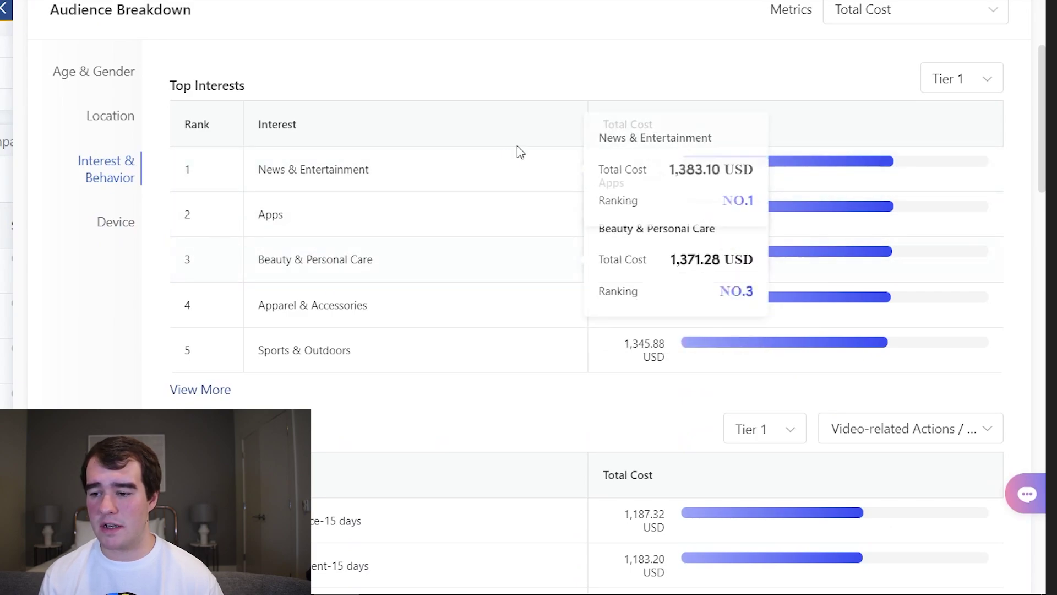
pyautogui.click(931, 85)
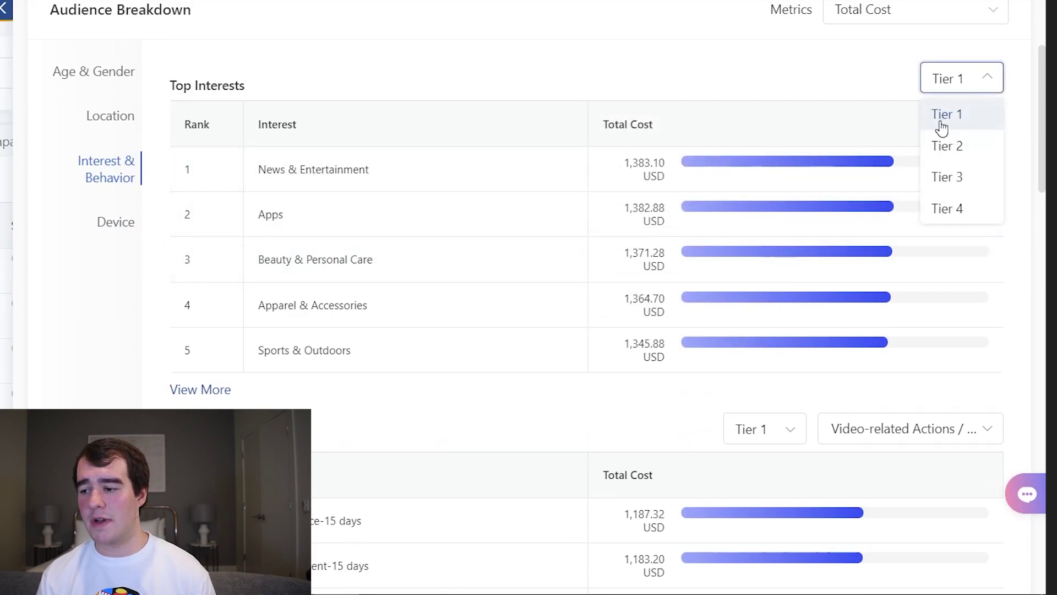
pyautogui.click(941, 146)
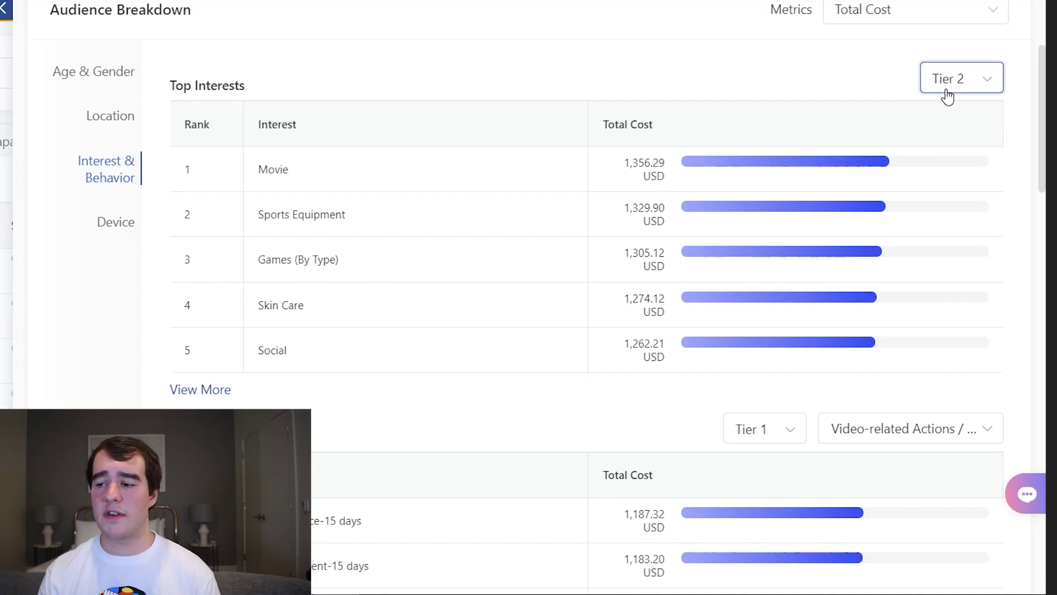
# - Switch the Top Interests ranking to Tier 3 and back to Tier 1 to compare the interest levels
pyautogui.click(946, 97)
pyautogui.click(954, 173)
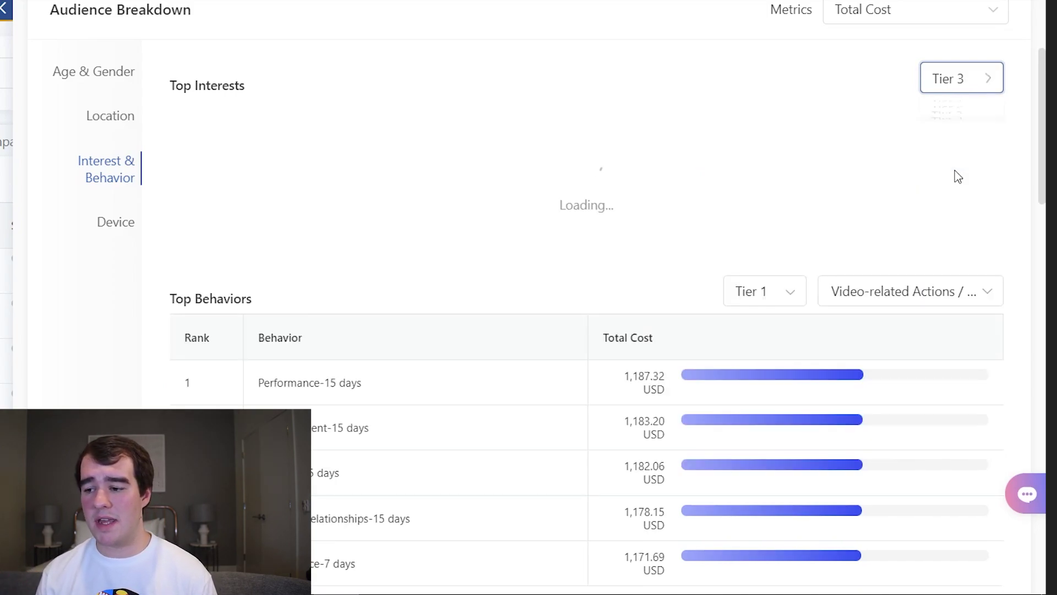
pyautogui.click(944, 86)
pyautogui.click(944, 112)
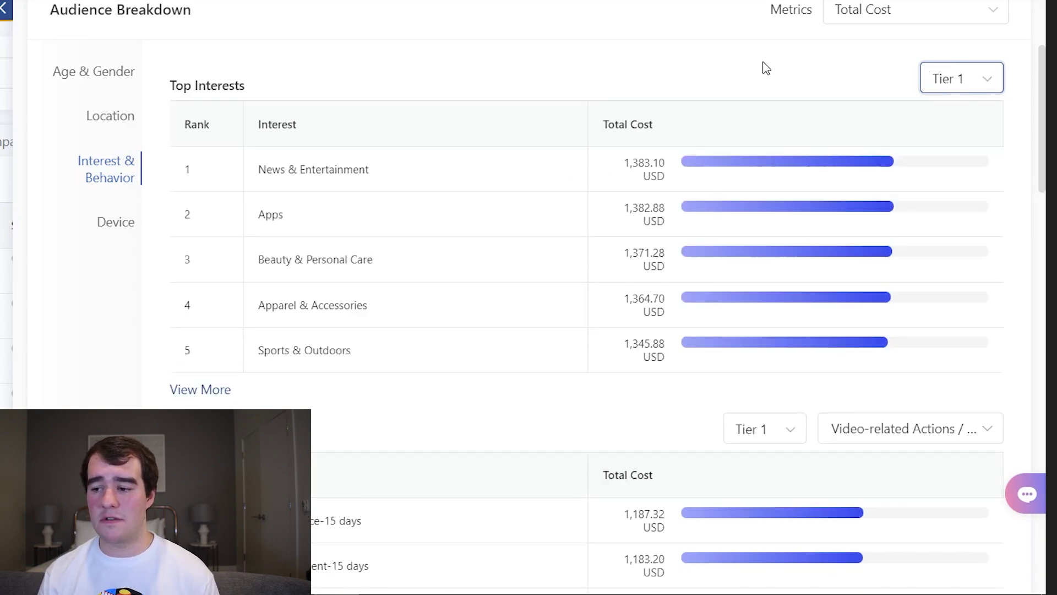
pyautogui.click(940, 77)
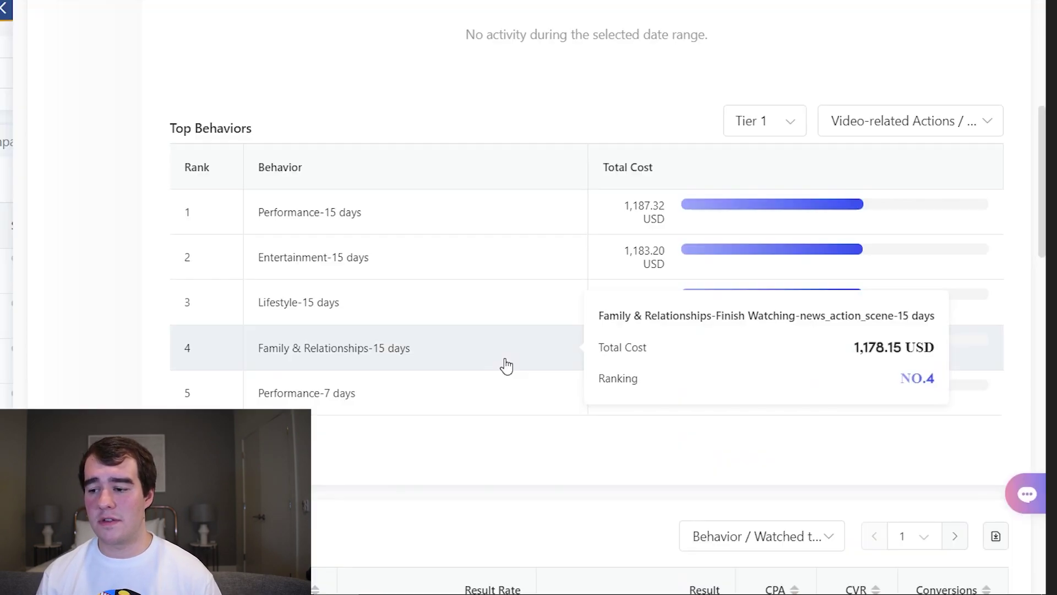
# - Break down the detailed analysis by Device Model and examine the cost, CPC, CTR and clicks per device brand
pyautogui.scroll(-5, 502, 365)
pyautogui.click(805, 288)
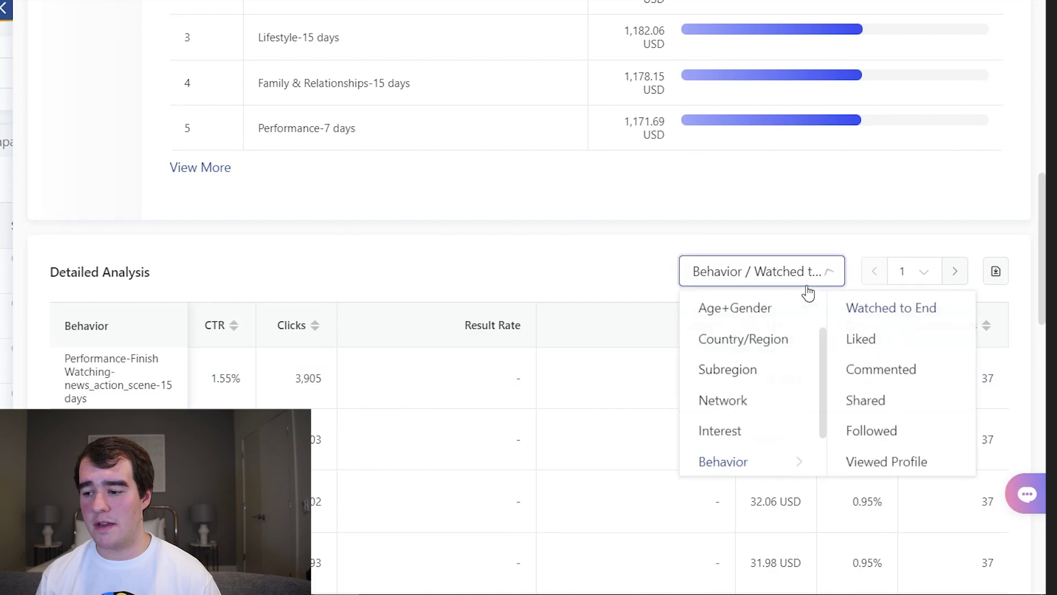
pyautogui.scroll(-1, 757, 402)
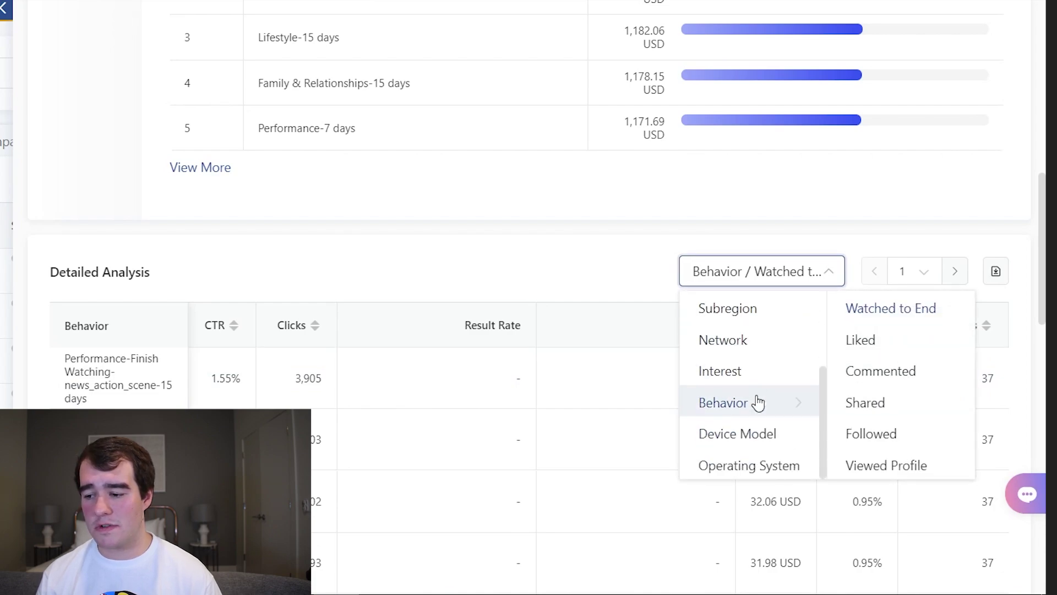
pyautogui.click(755, 438)
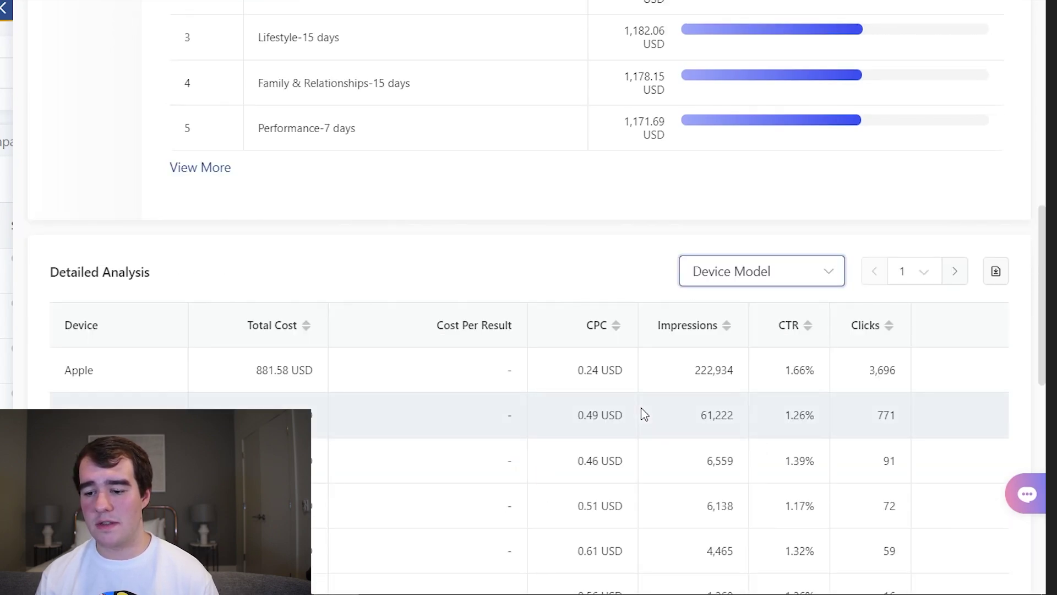
pyautogui.scroll(-5, 645, 414)
pyautogui.scroll(2, 644, 414)
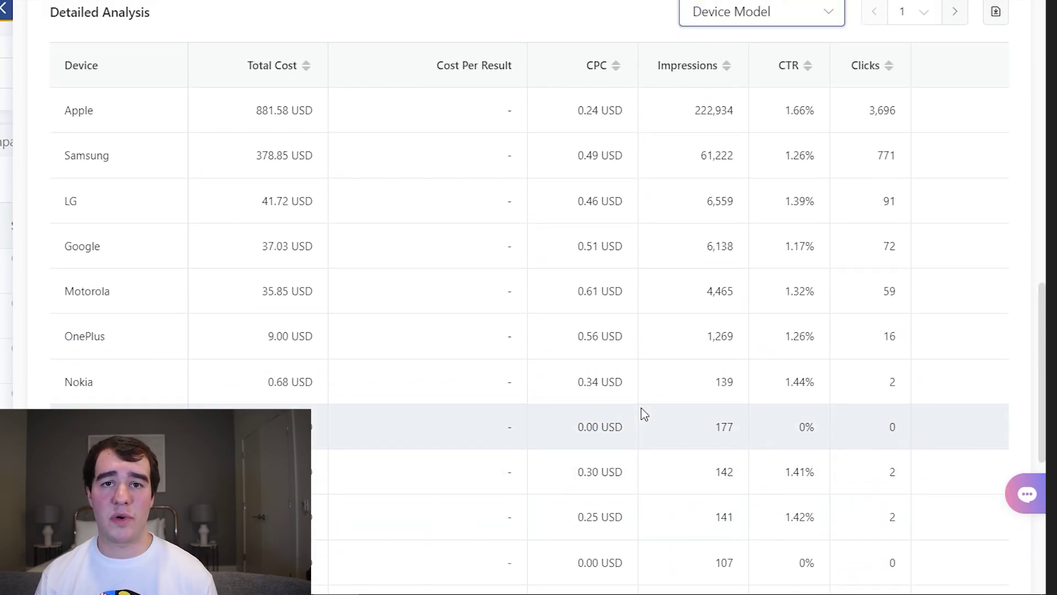
pyautogui.scroll(-1, 644, 414)
pyautogui.scroll(1, 644, 414)
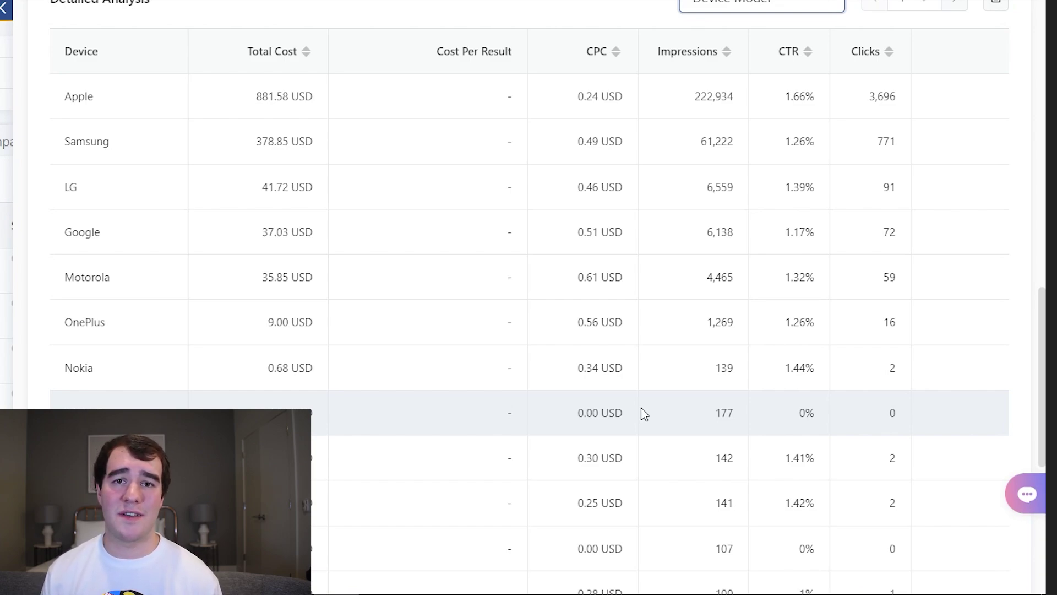
pyautogui.scroll(2, 644, 414)
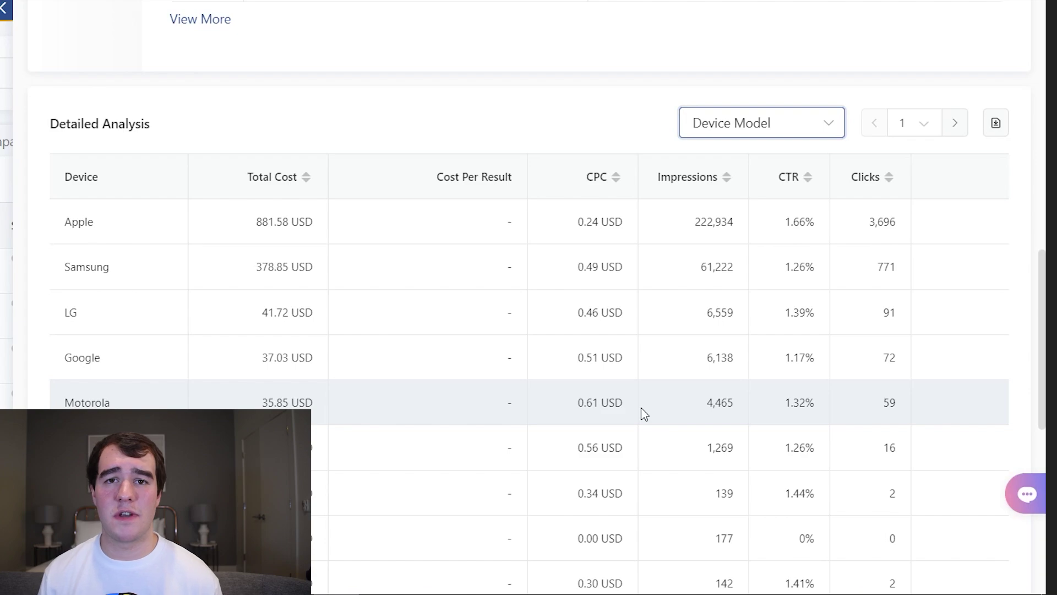
# - Break down the detailed analysis by Operating System
pyautogui.click(762, 123)
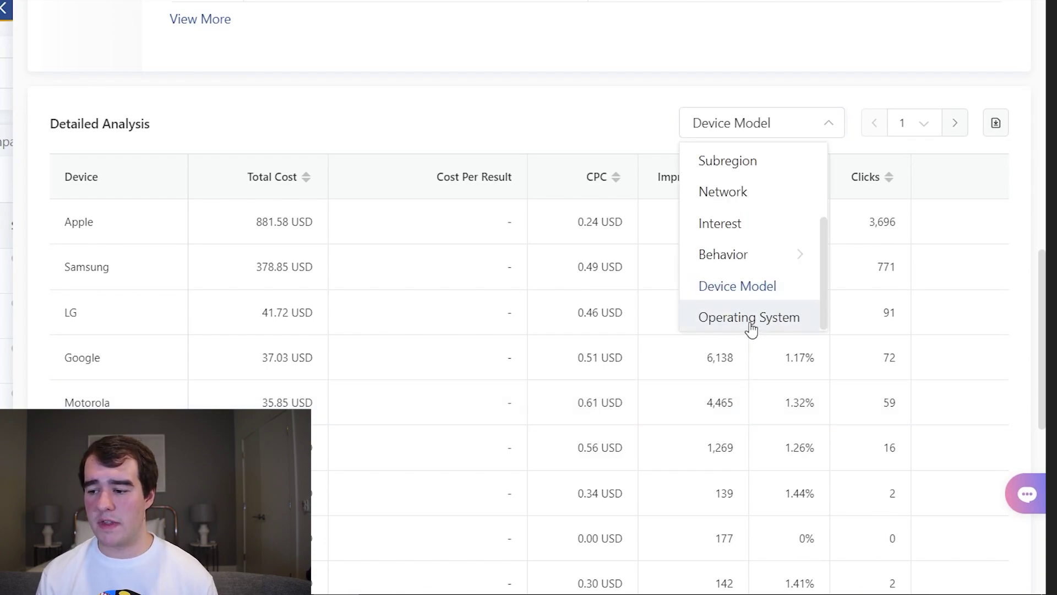
pyautogui.click(750, 325)
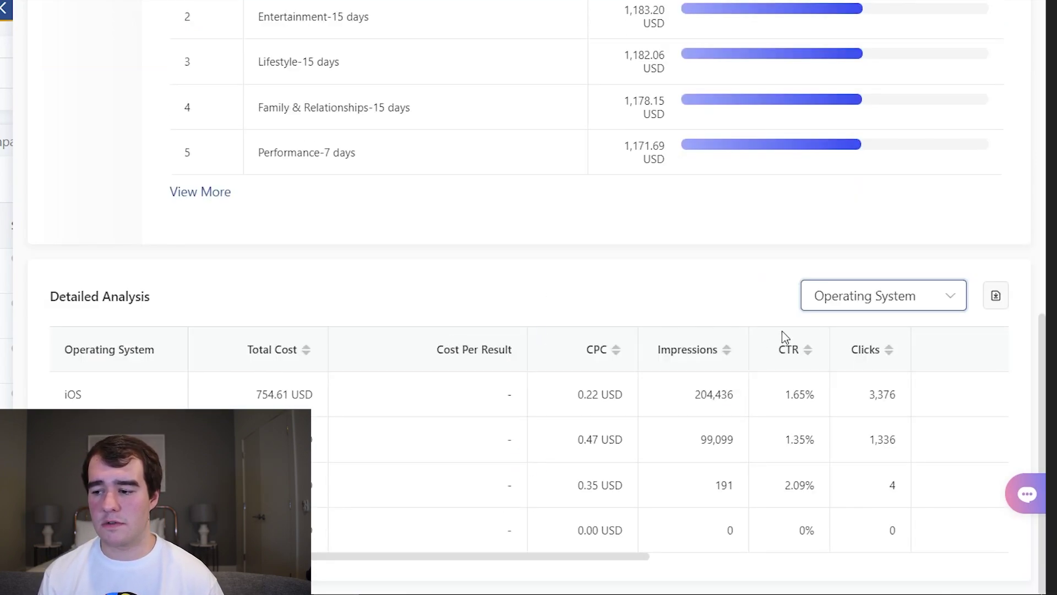